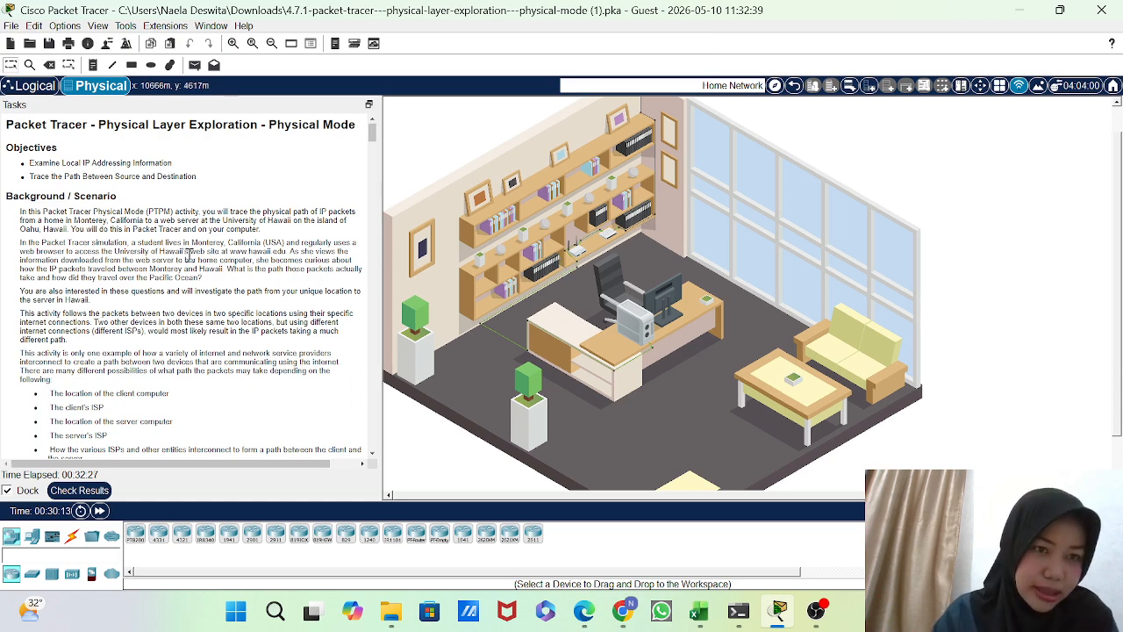
Read the activity's objectives, background and requirements down to Part 1, Step 1 about the IPv4 address.
scroll(193, 255, down, 1)
scroll(193, 254, up, 1)
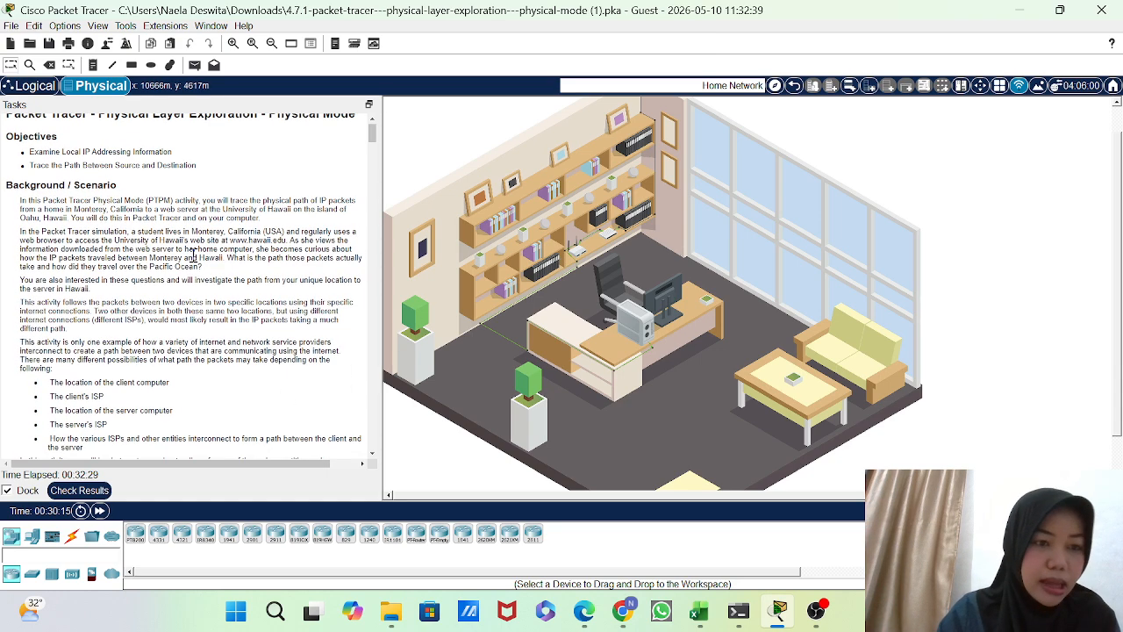
scroll(671, 373, down, 1)
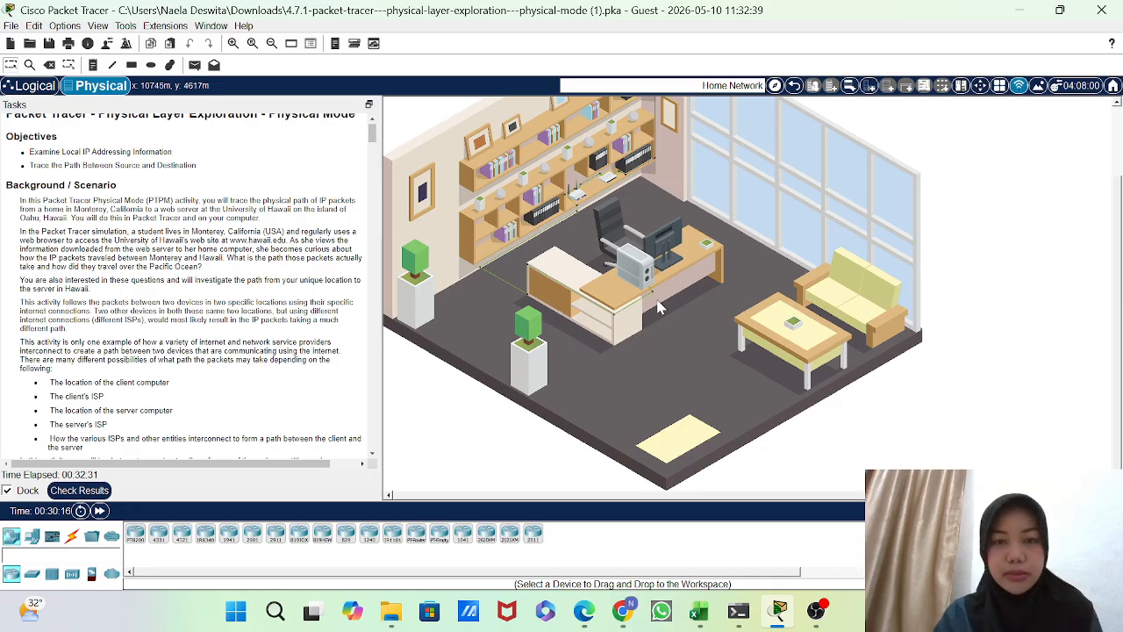
scroll(114, 342, down, 10)
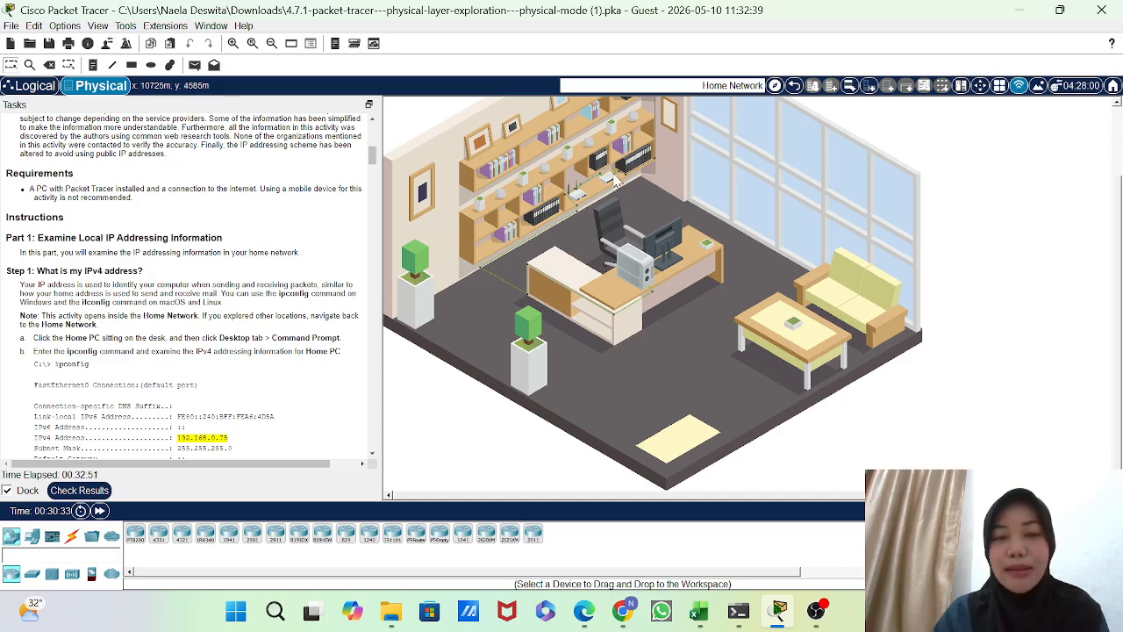
Examine the Cable Modem, the wireless router and the Home PC in the Home Network room, following the cable that connects them.
scroll(616, 180, up, 5)
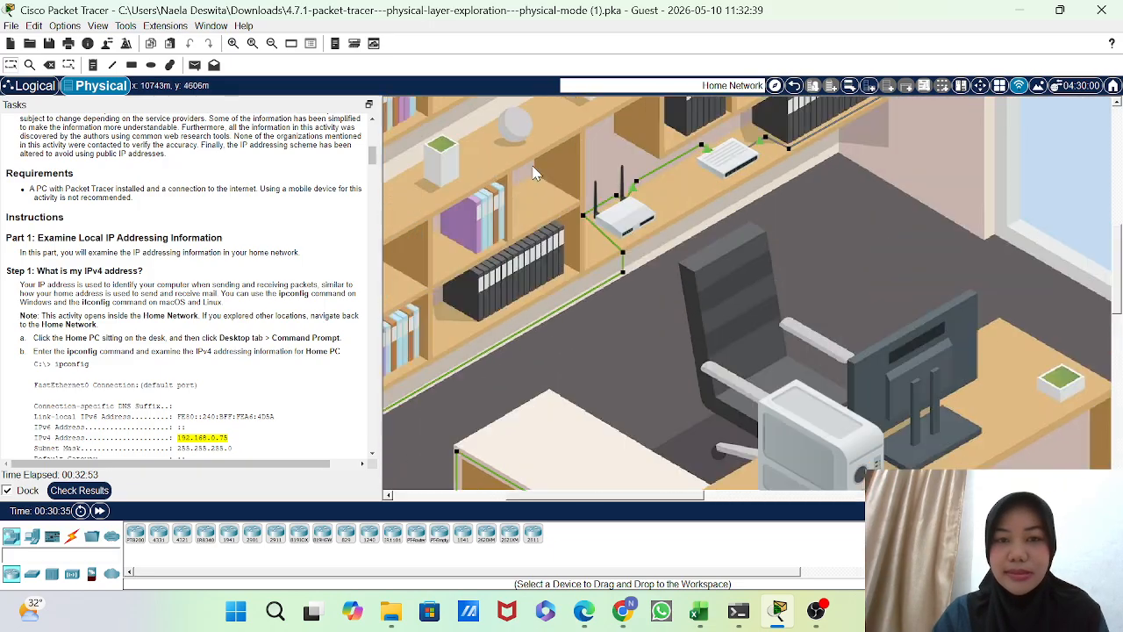
scroll(536, 172, up, 3)
scroll(536, 173, right, 4)
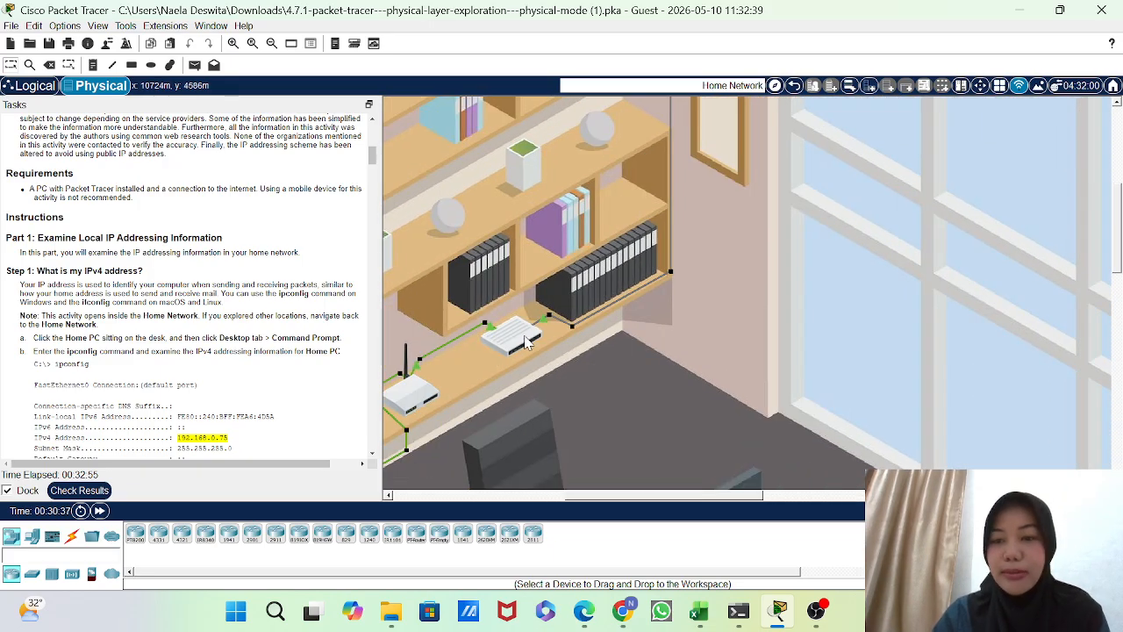
mouse_move(525, 342)
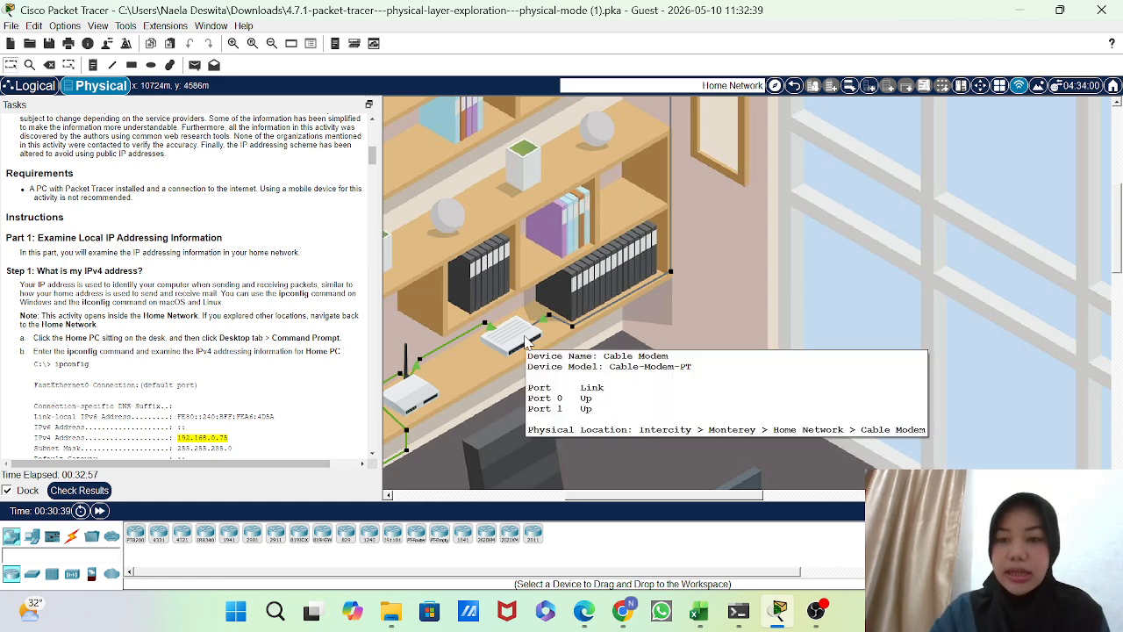
scroll(525, 342, left, 4)
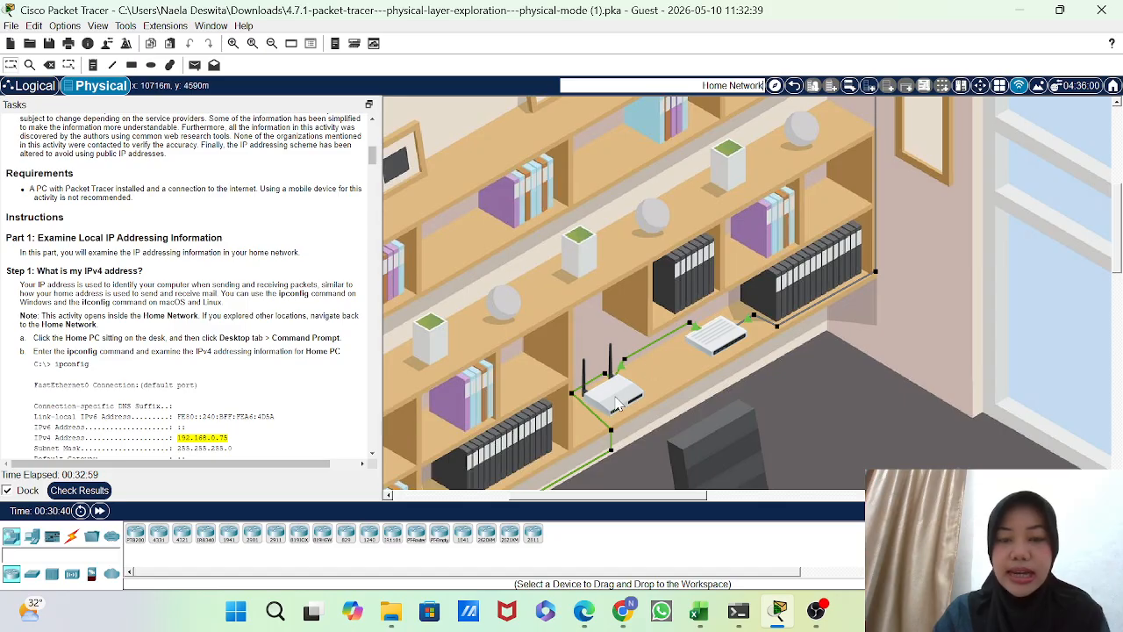
scroll(711, 447, down, 3)
scroll(713, 459, right, 2)
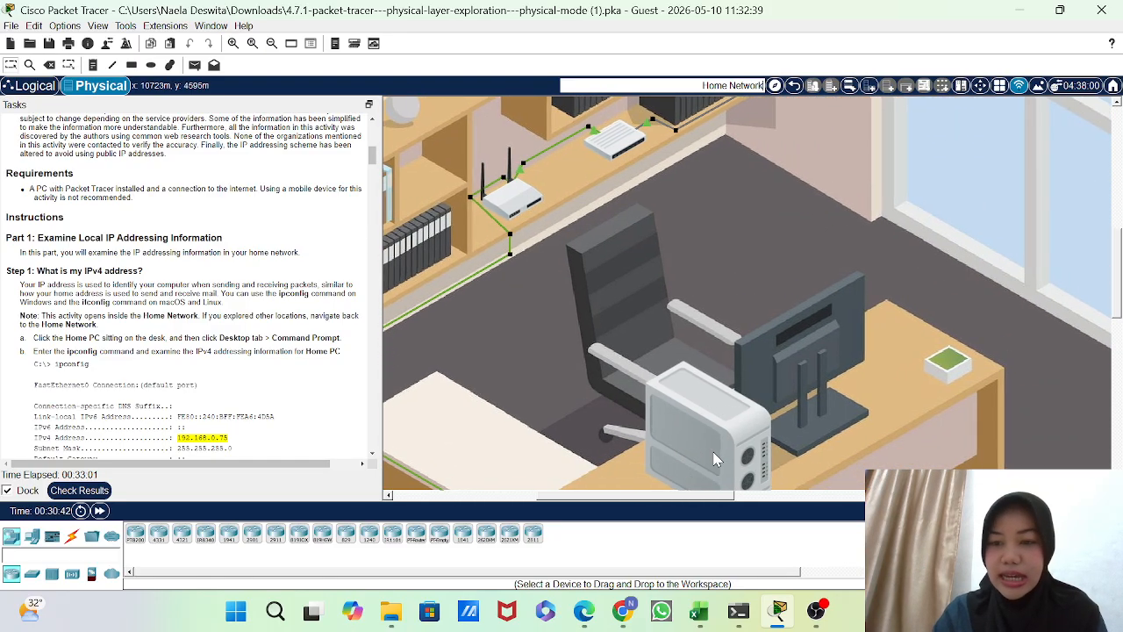
scroll(712, 459, down, 3)
scroll(780, 243, up, 2)
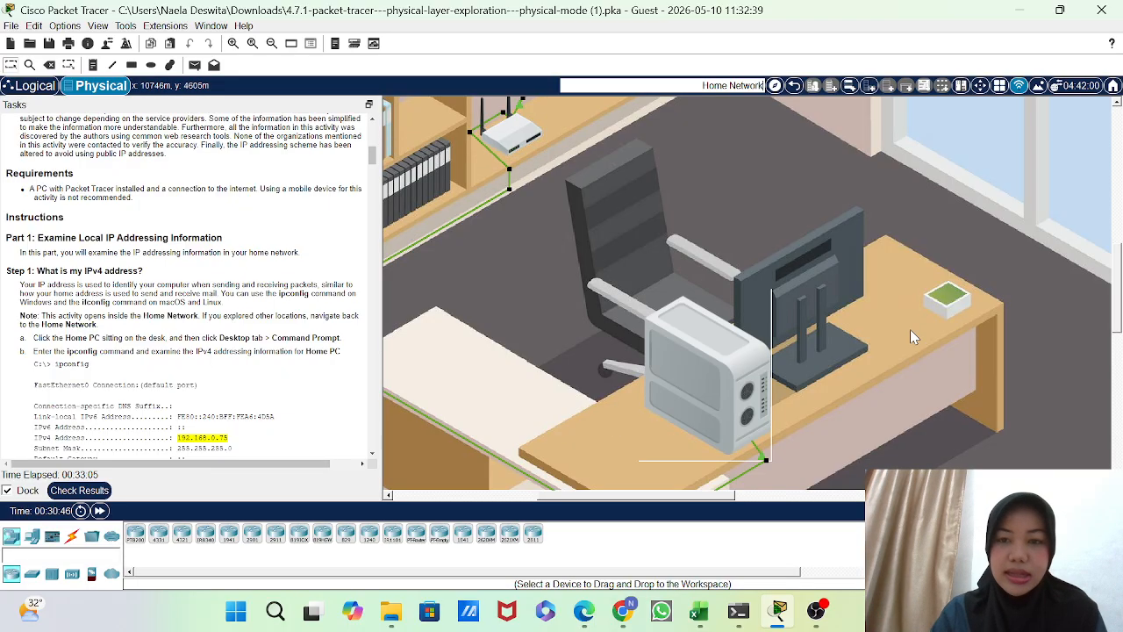
scroll(833, 276, up, 4)
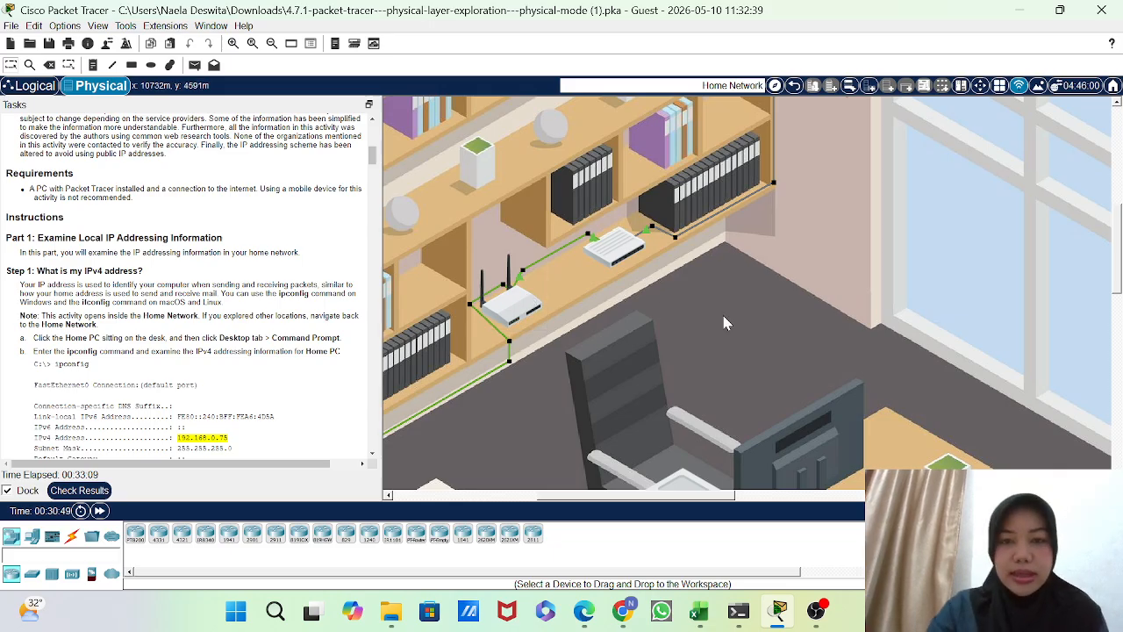
scroll(723, 323, down, 3)
scroll(691, 208, down, 3)
scroll(691, 208, left, 3)
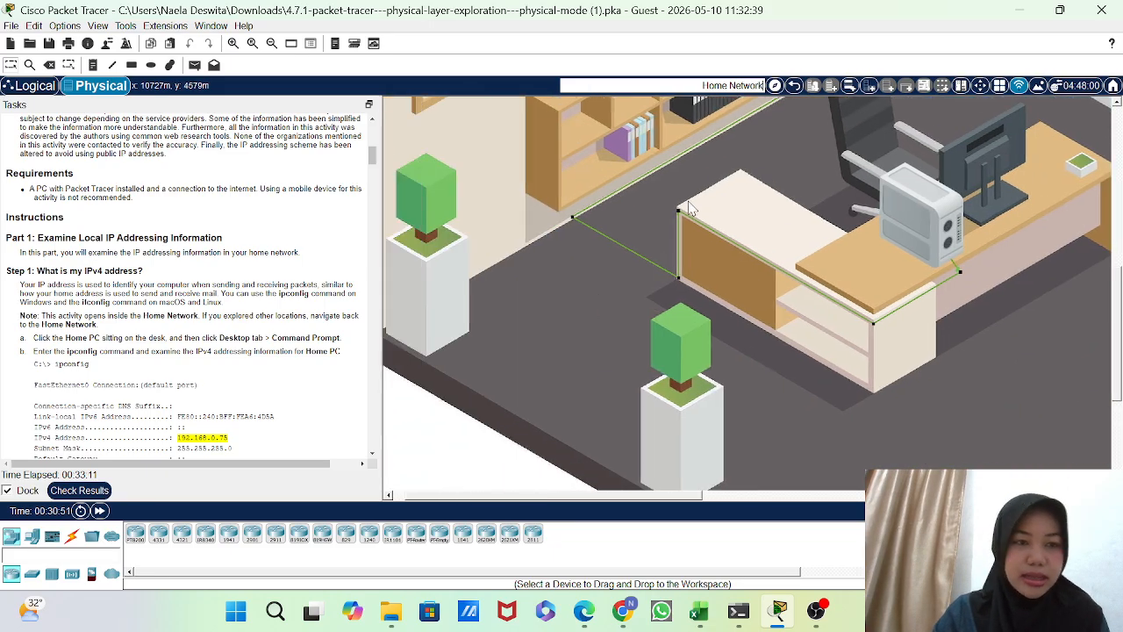
Read the Part 1, Step 1 instructions on finding the Home PC's IPv4 address and look around the Home Network room.
scroll(99, 350, down, 2)
scroll(99, 349, down, 1)
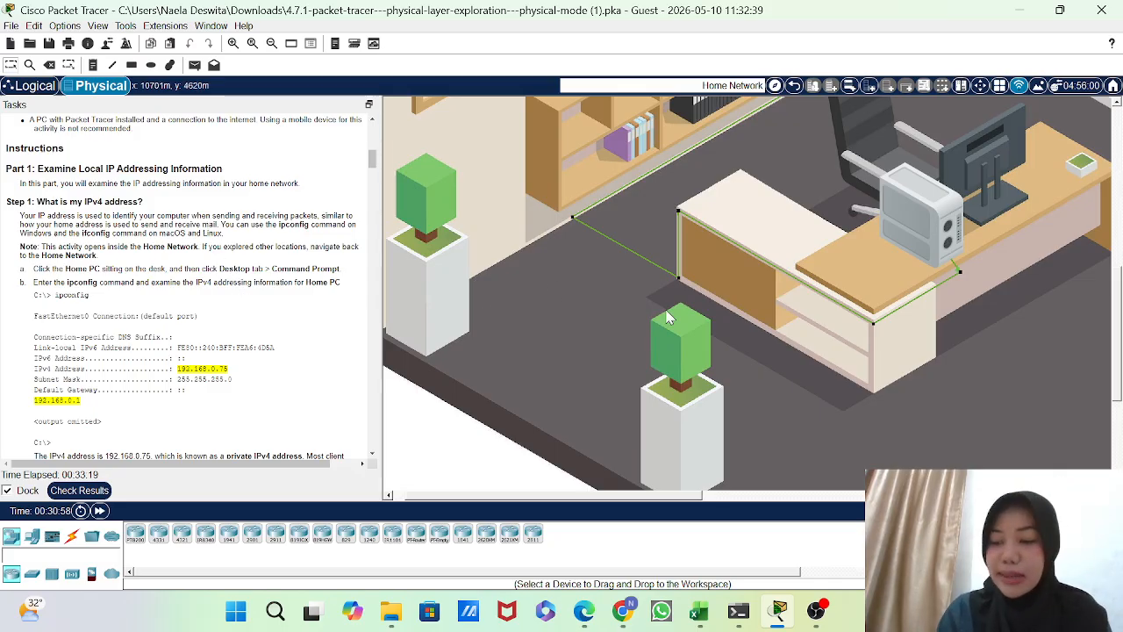
scroll(667, 317, down, 5)
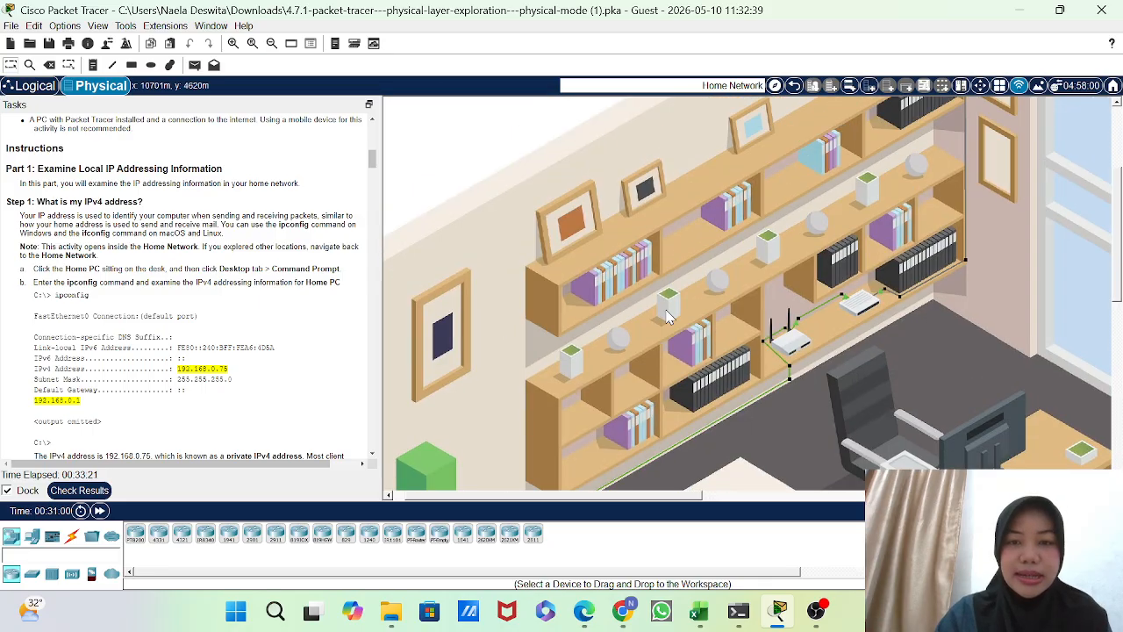
scroll(667, 318, right, 3)
scroll(667, 318, up, 5)
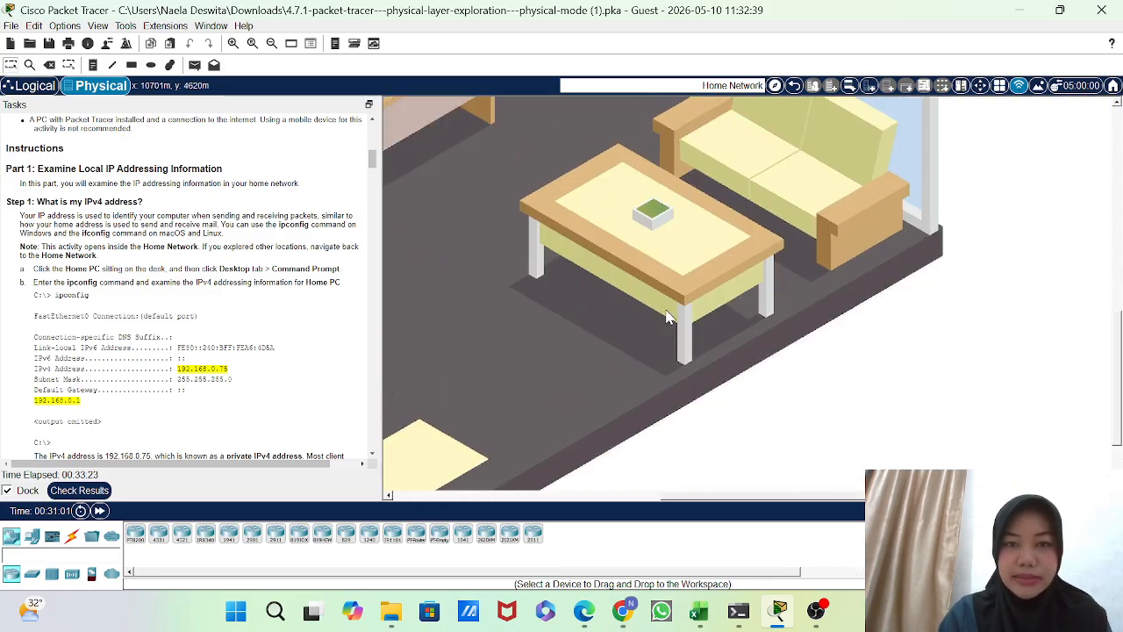
scroll(667, 314, left, 3)
scroll(647, 305, right, 5)
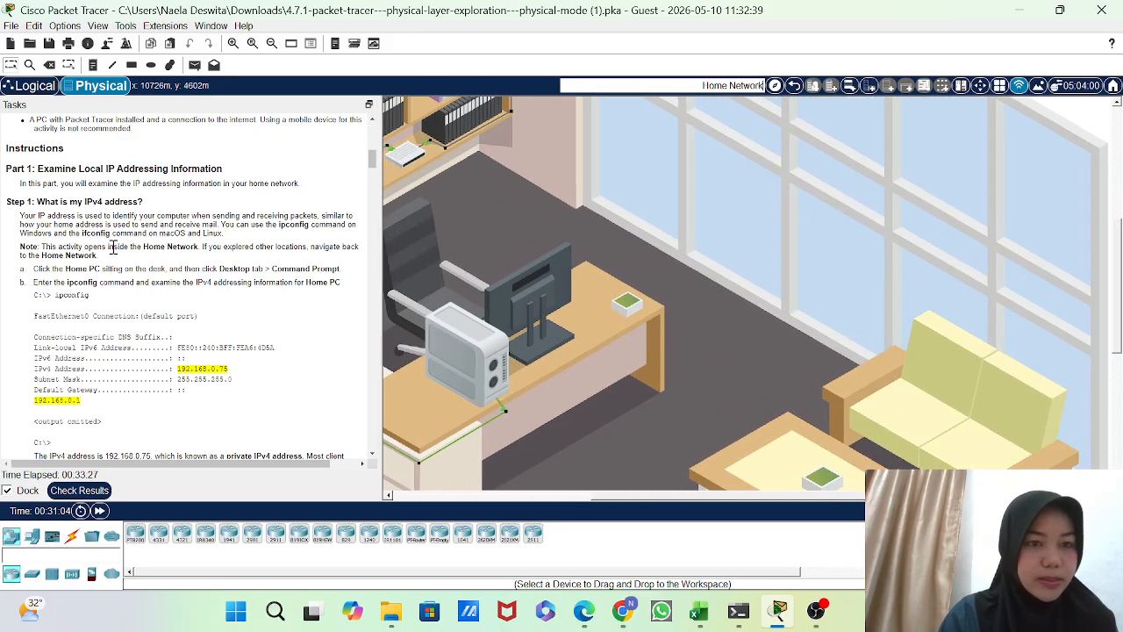
scroll(112, 248, down, 1)
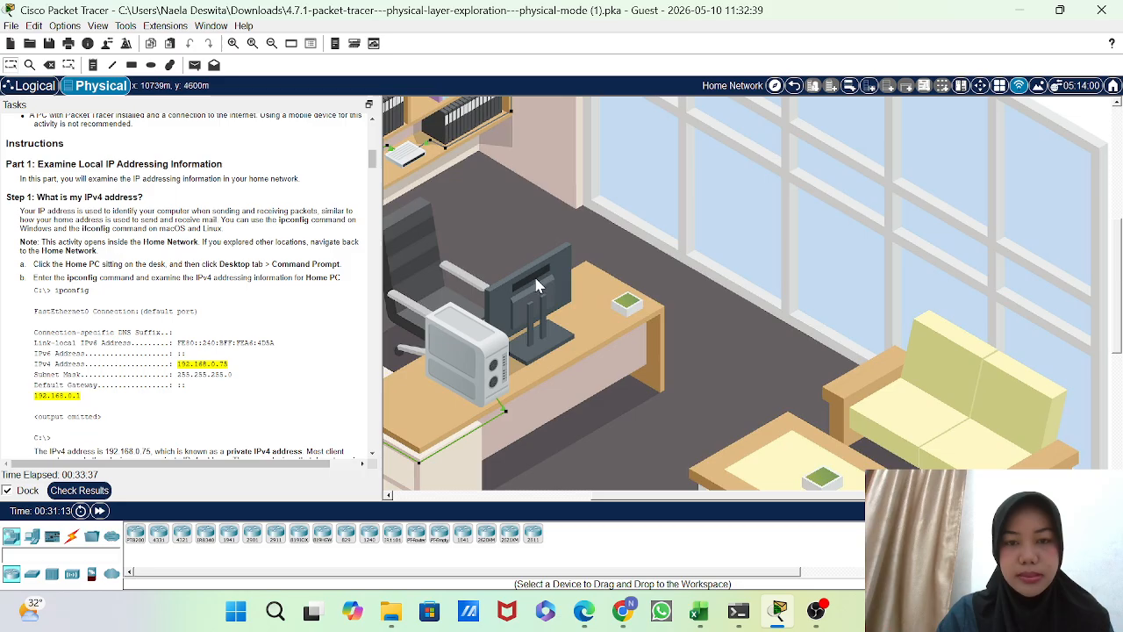
Open the Home PC on the desk and start its Command Prompt.
scroll(526, 285, up, 1)
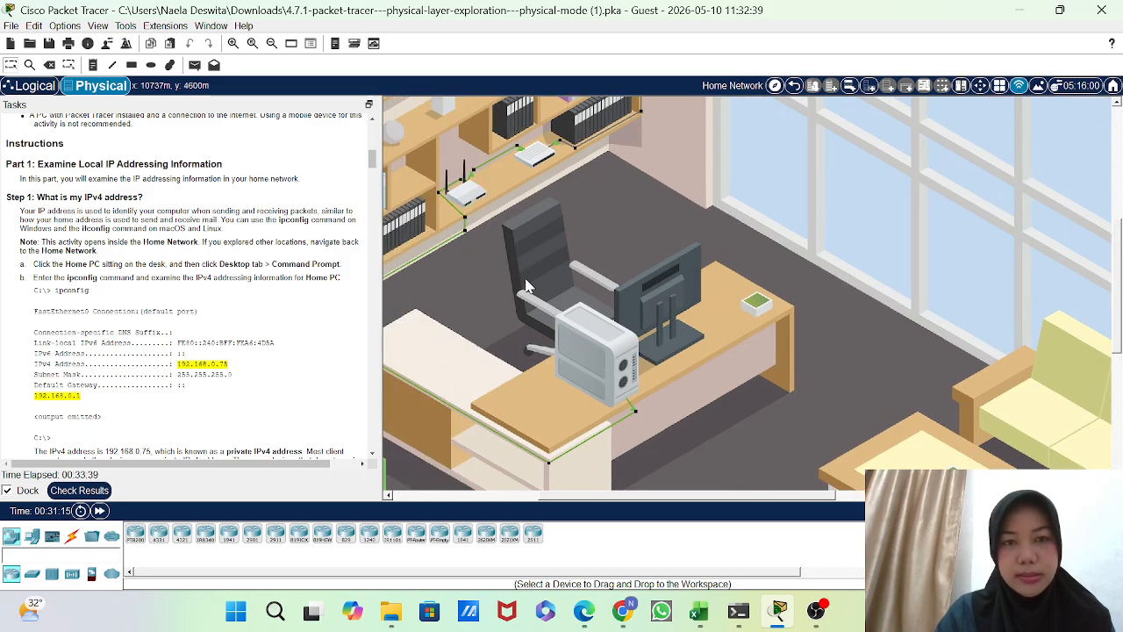
click(591, 344)
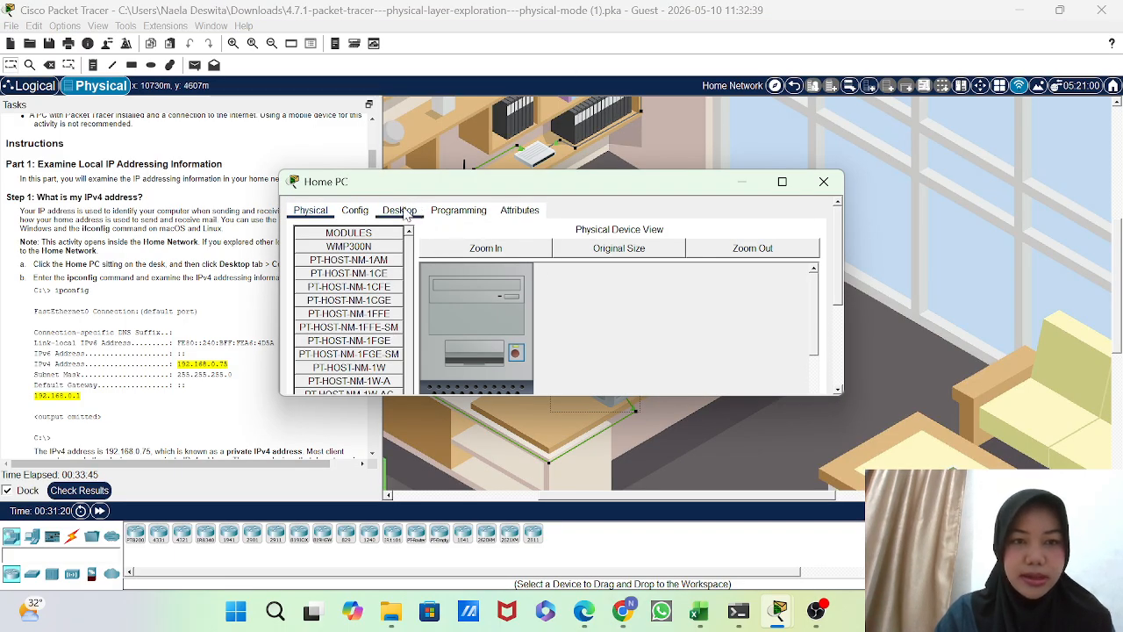
click(361, 213)
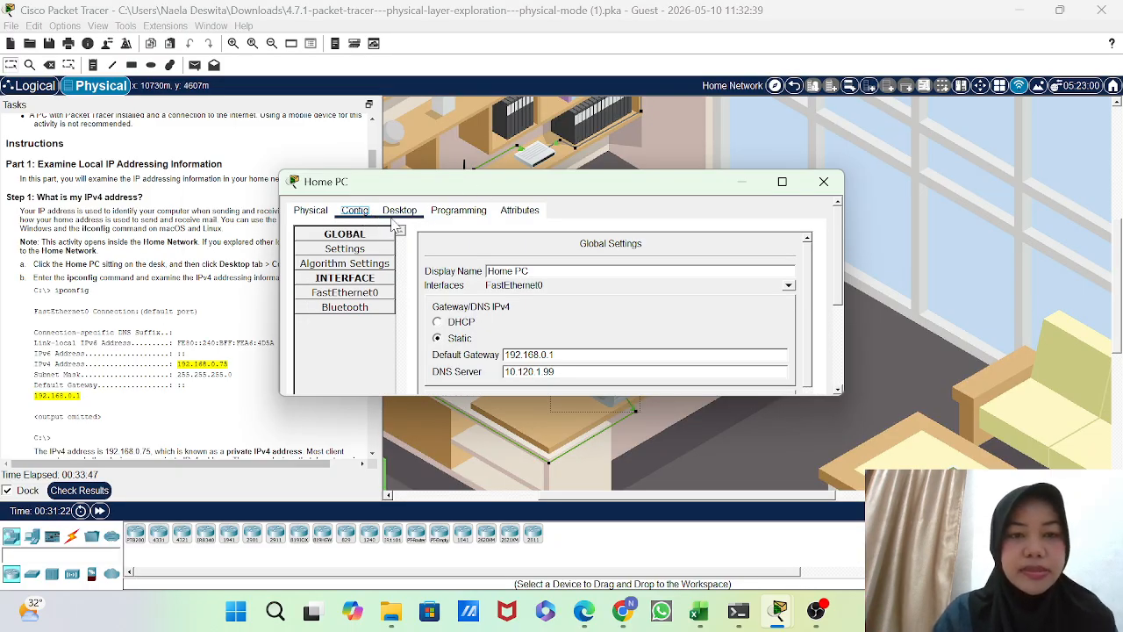
click(394, 217)
click(658, 281)
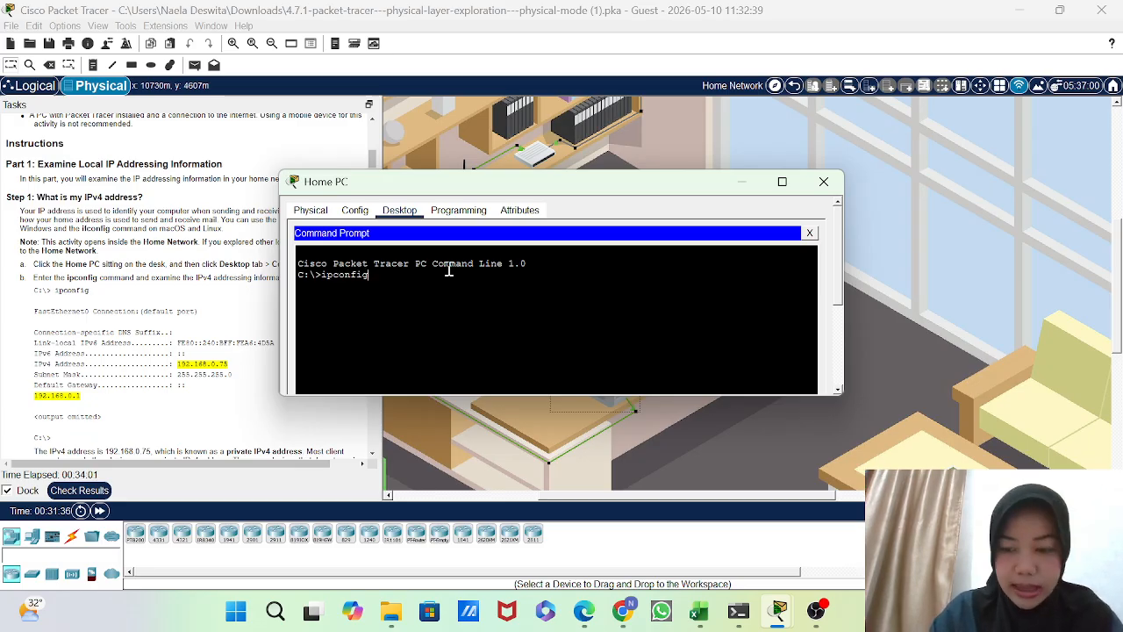
Run ipconfig on the Home PC to examine its IP addressing information, and close the device window.
key(Return)
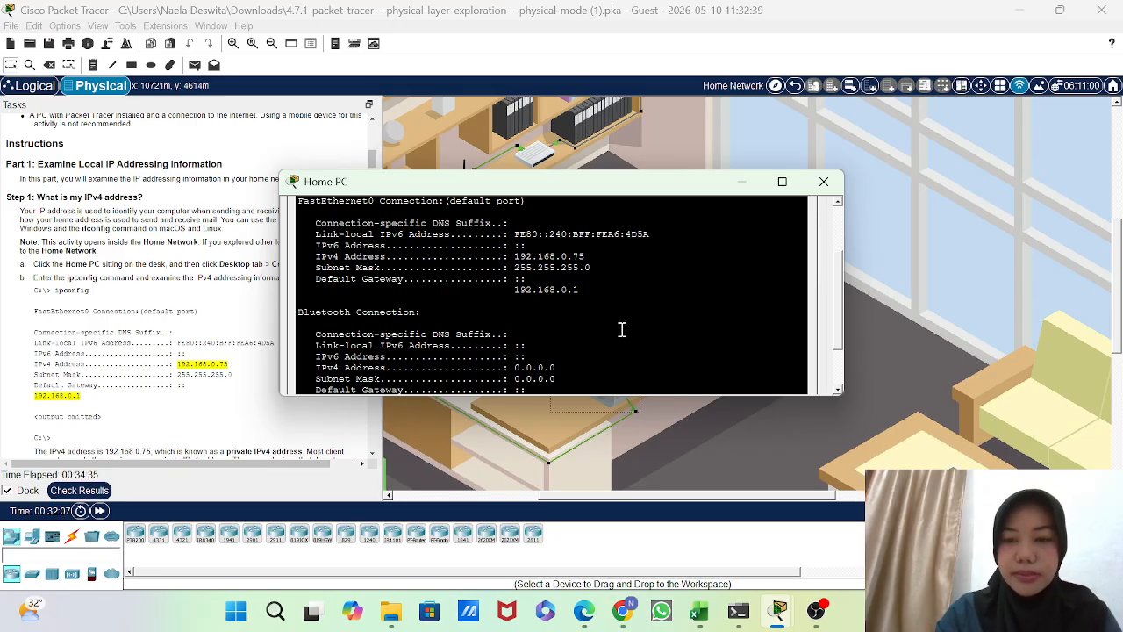
scroll(689, 285, down, 2)
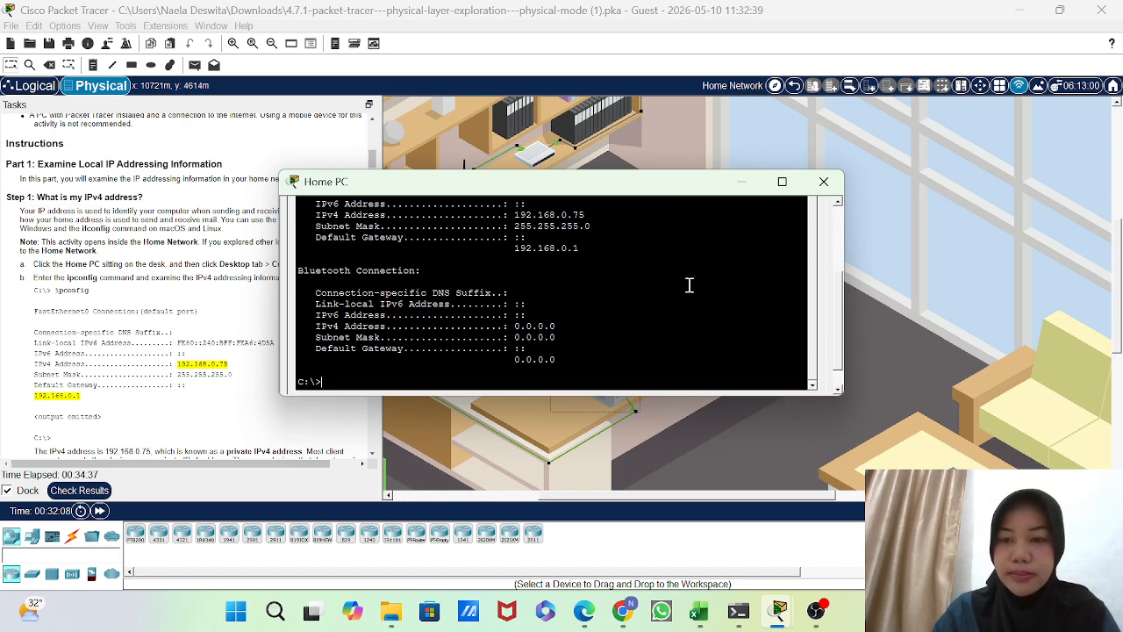
click(824, 182)
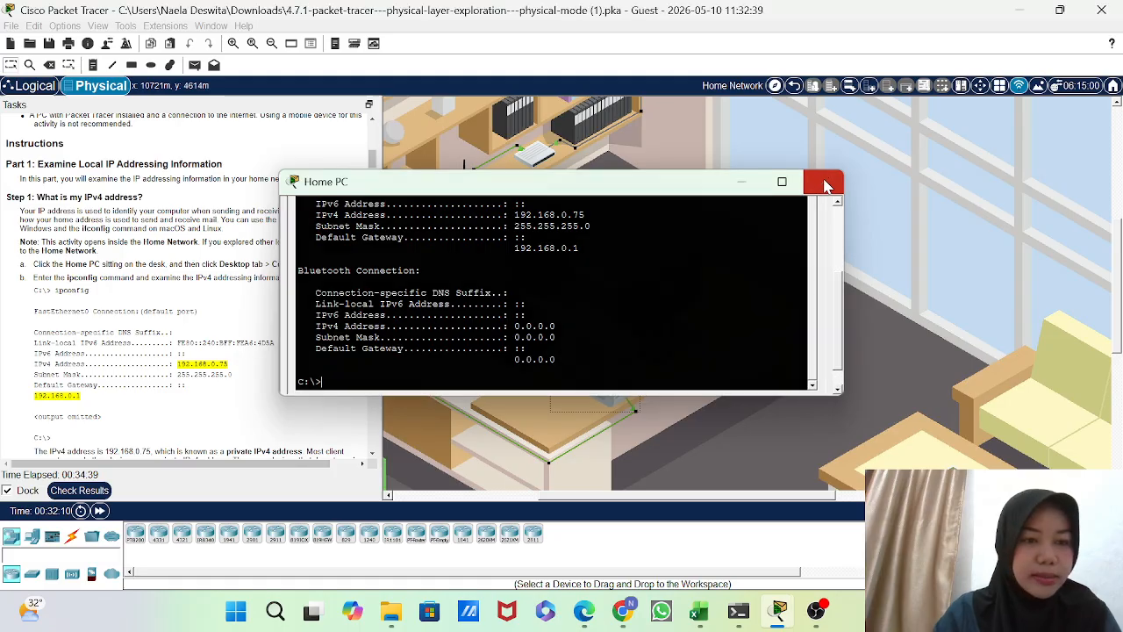
Search Windows for cmd and open the real computer's own Command Prompt.
scroll(247, 298, down, 1)
scroll(246, 299, down, 1)
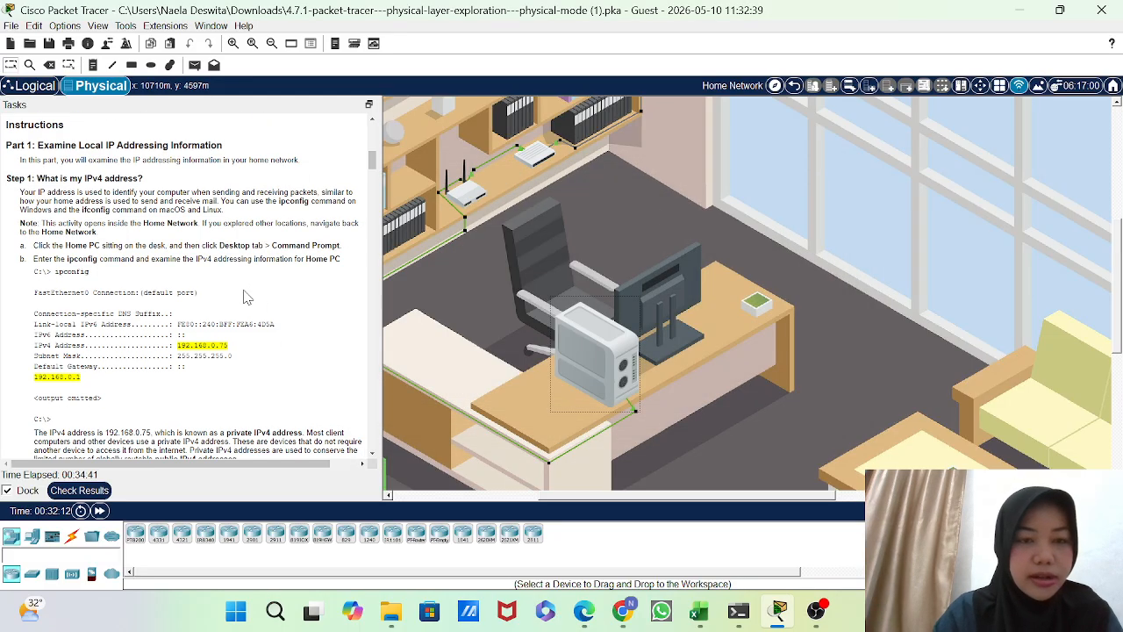
click(274, 612)
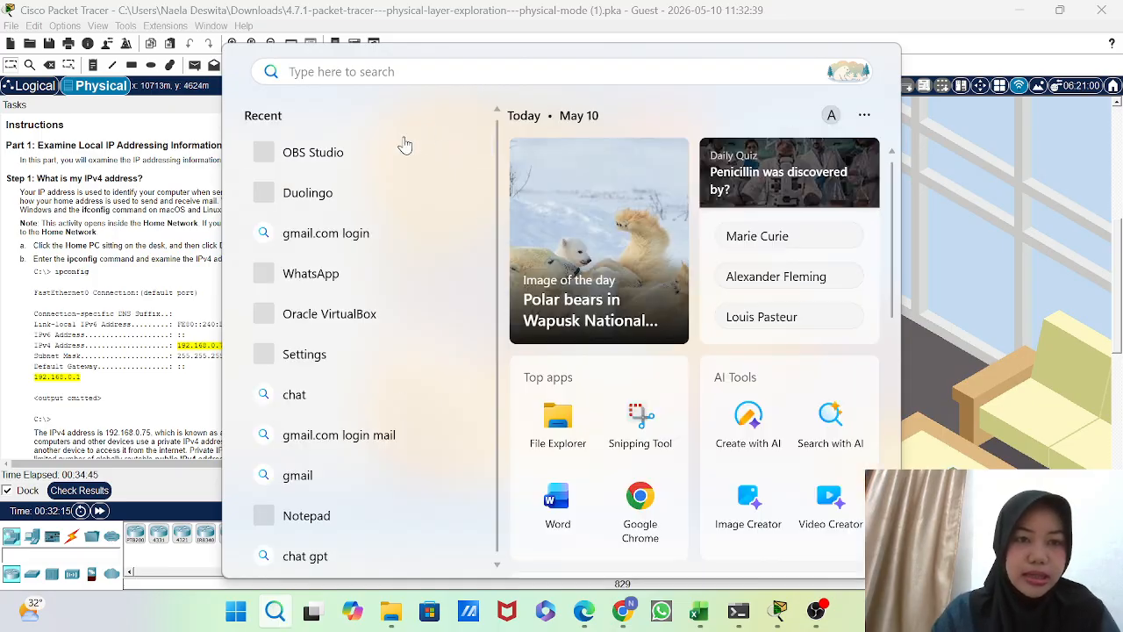
text(c)
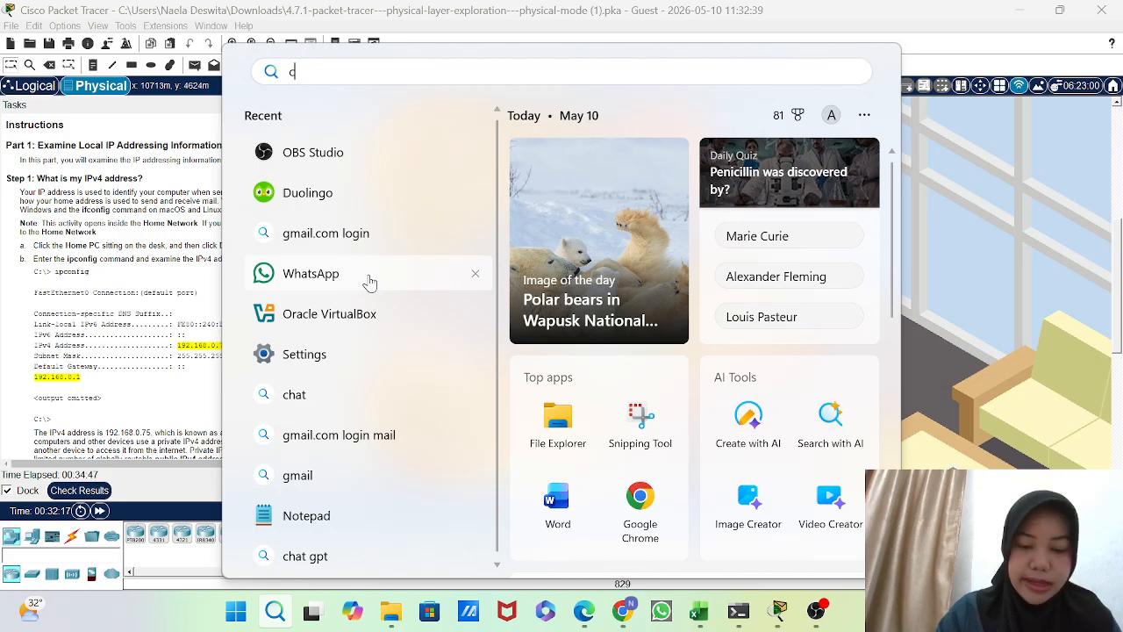
text(md)
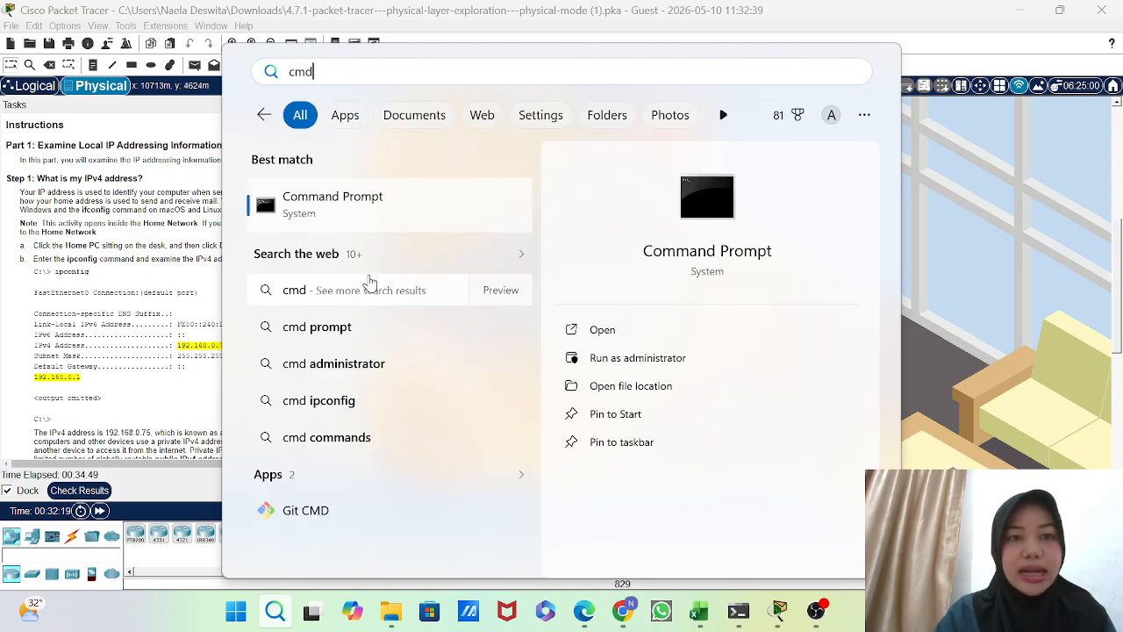
key(Return)
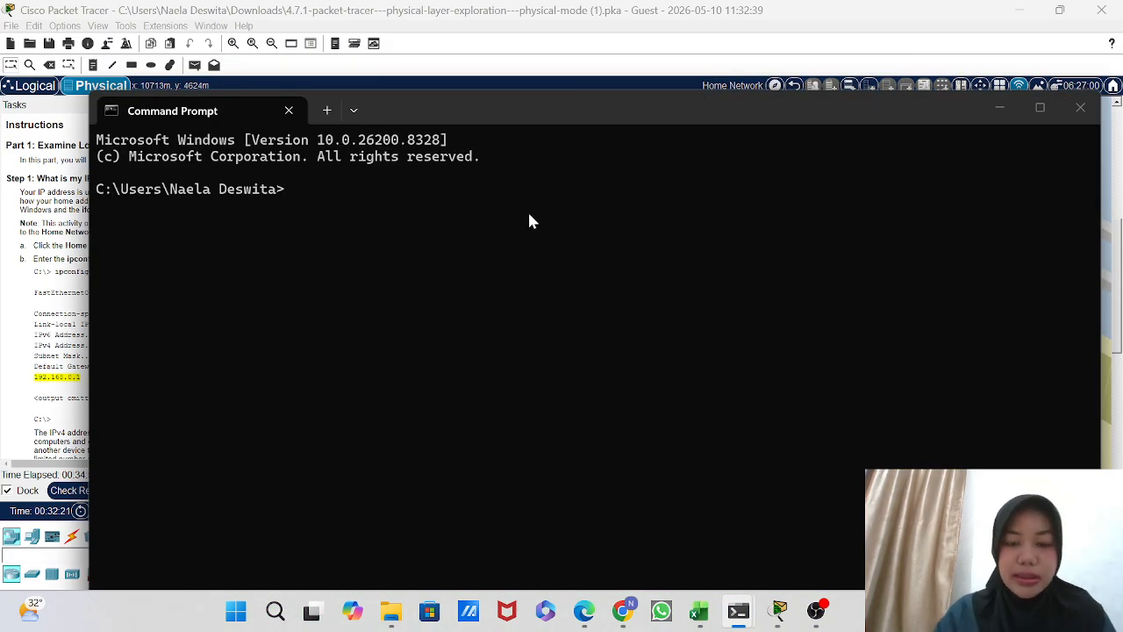
Run ipconfig on the real computer and examine the Wi-Fi adapter's IPv4 address, subnet mask and default gateway.
text(ipcon)
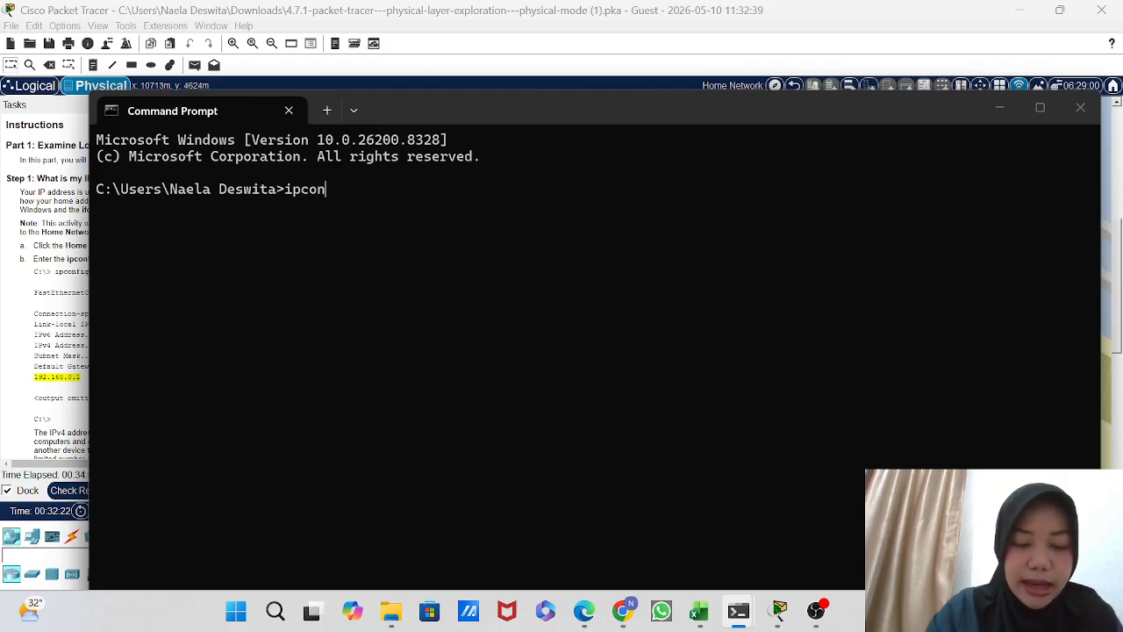
text(fig)
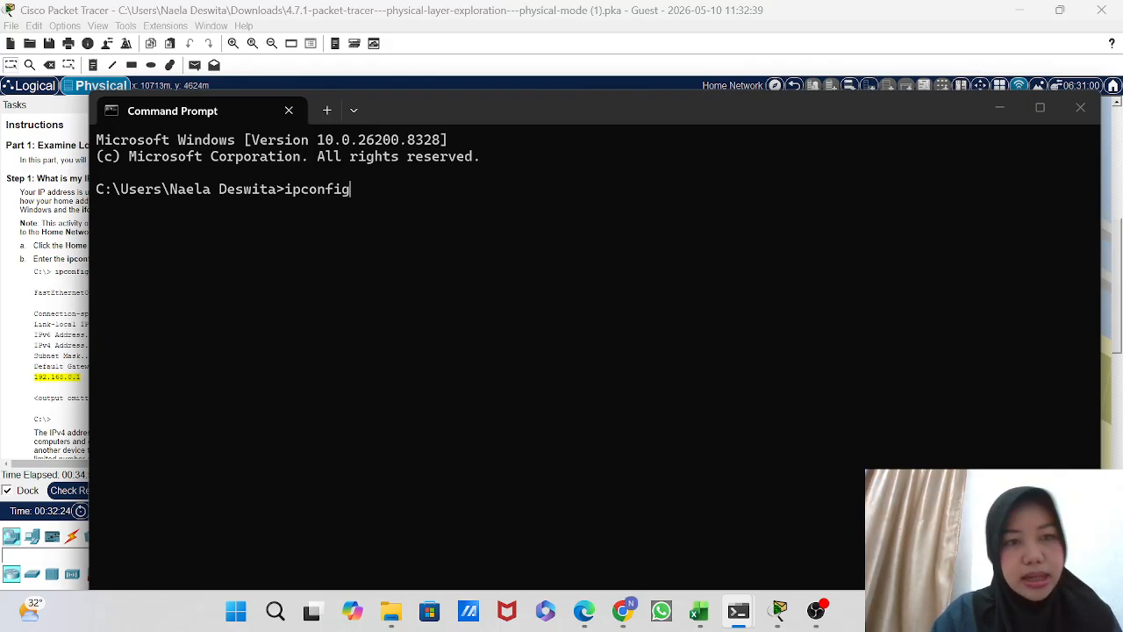
key(Return)
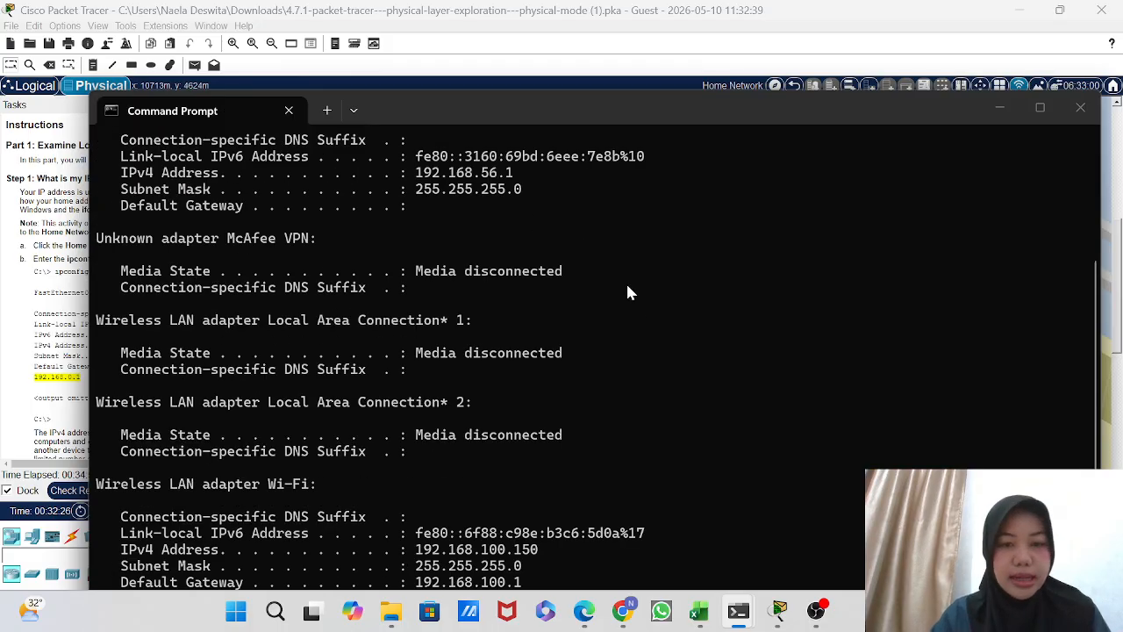
scroll(469, 405, up, 4)
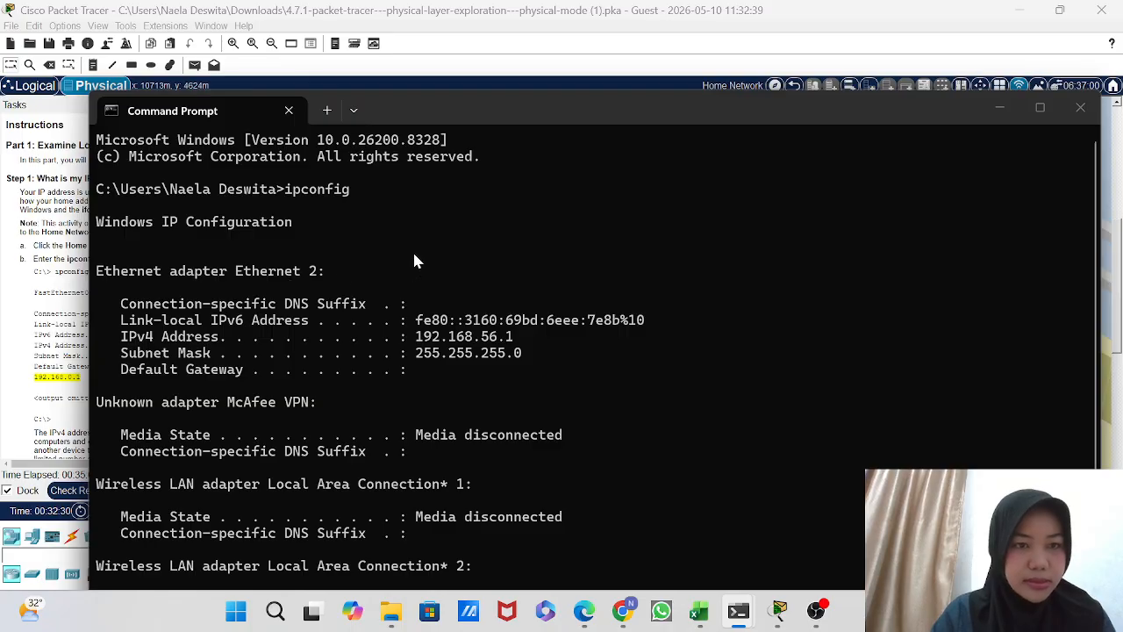
scroll(416, 260, down, 3)
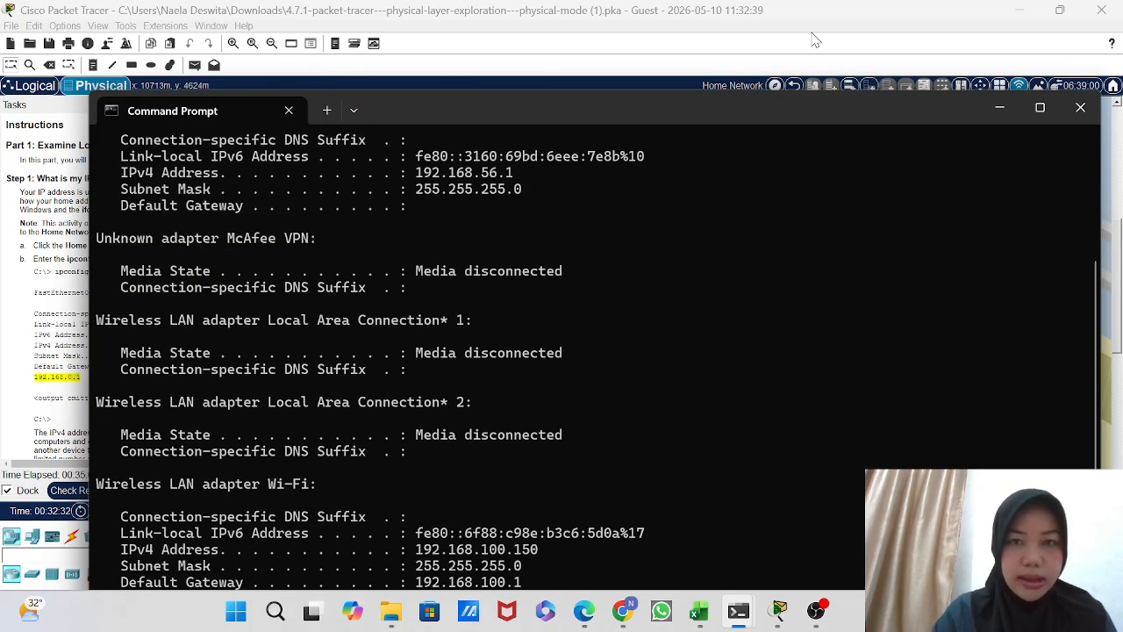
drag(806, 107, 718, 94)
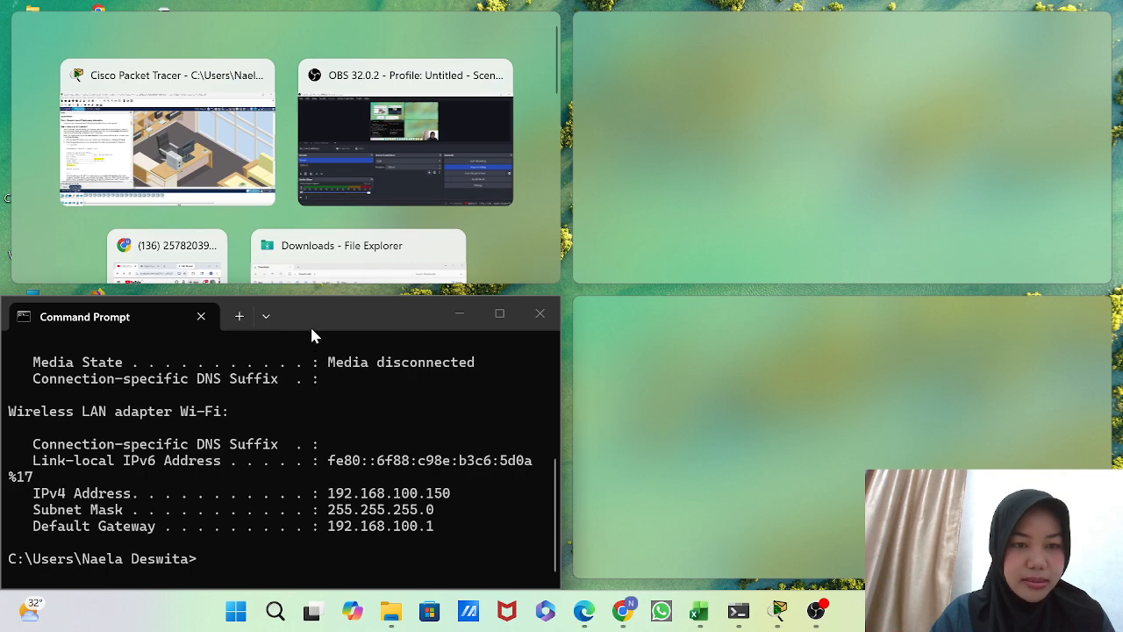
drag(309, 324, 823, 198)
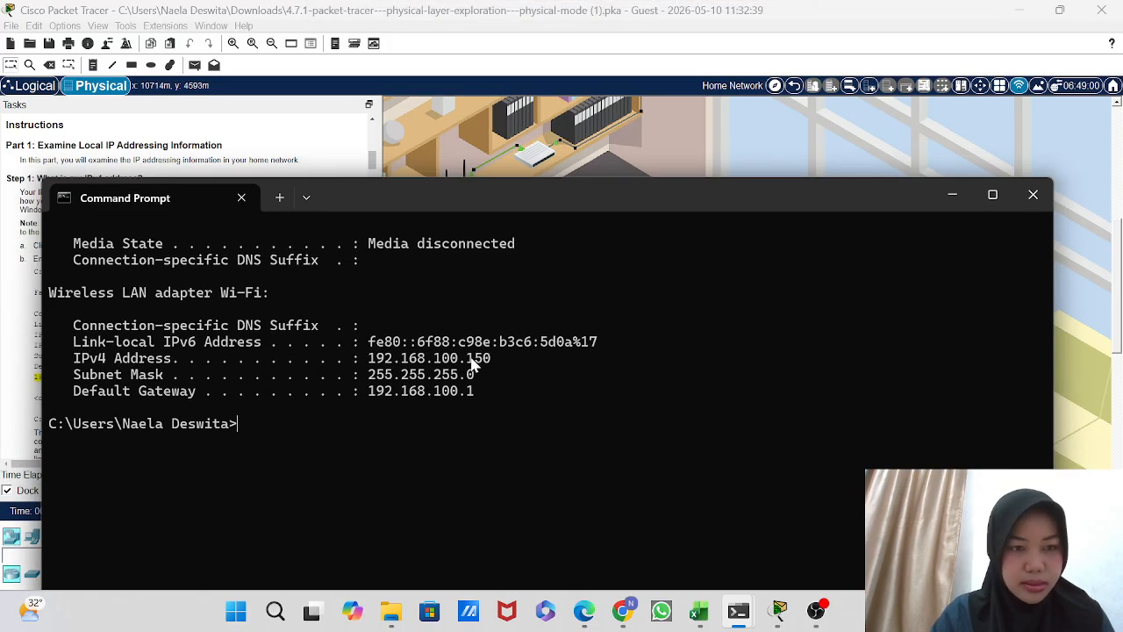
Minimize the real computer's Command Prompt window to return to the Packet Tracer activity.
scroll(471, 365, up, 1)
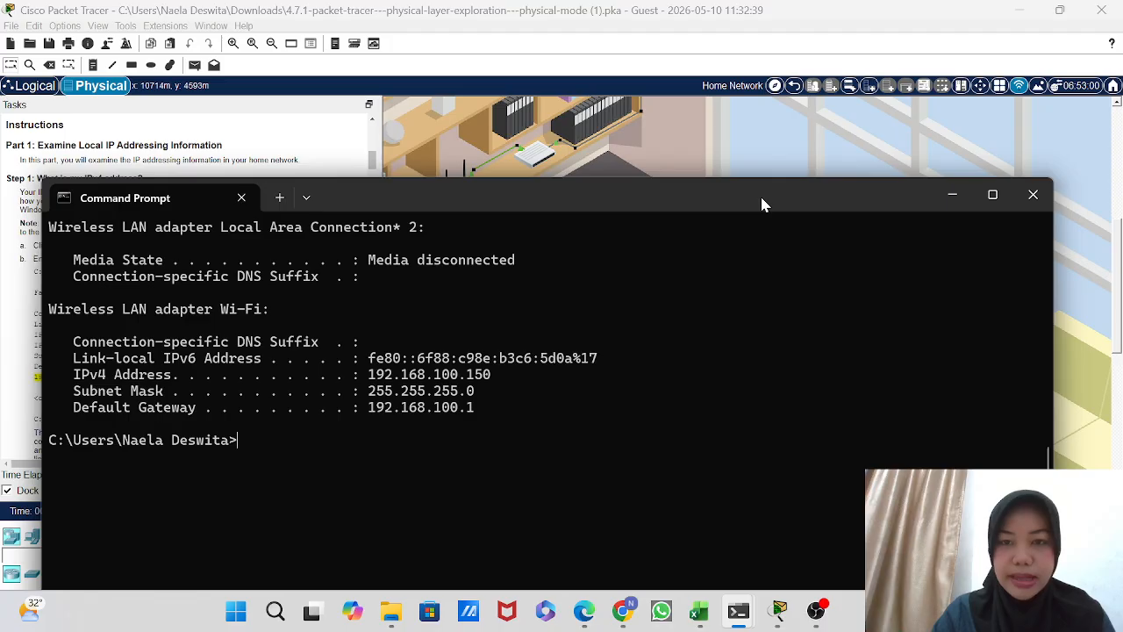
drag(760, 199, 589, 206)
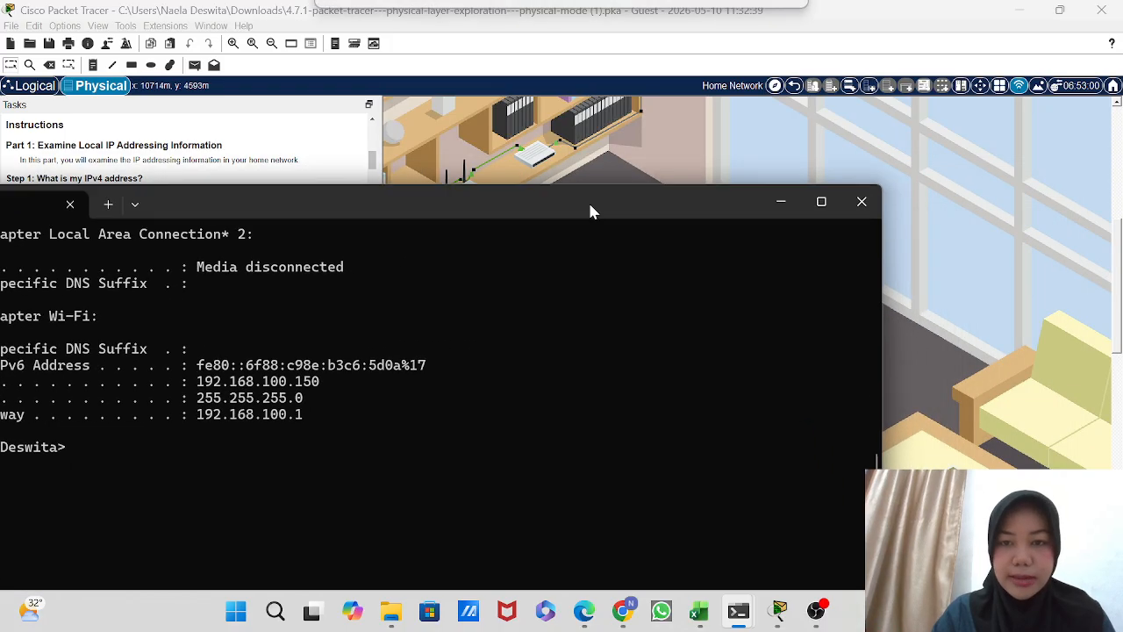
click(779, 210)
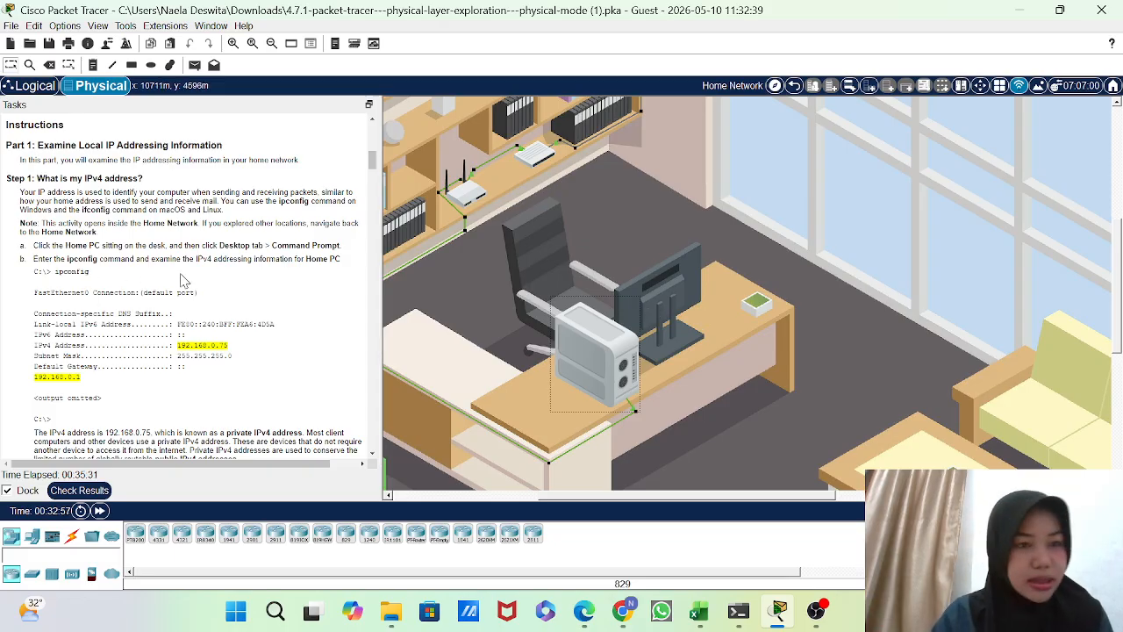
Read the activity instructions for Step 2 on the router's IPv4 address and Step 3 on the public IPv4 address.
scroll(184, 276, down, 5)
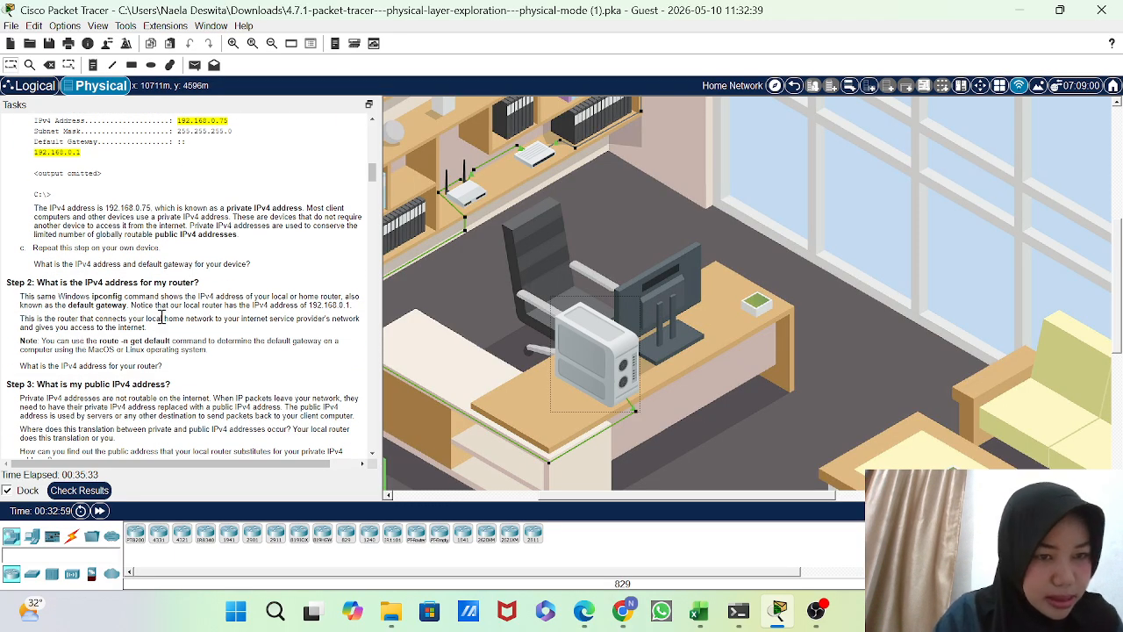
scroll(215, 338, down, 1)
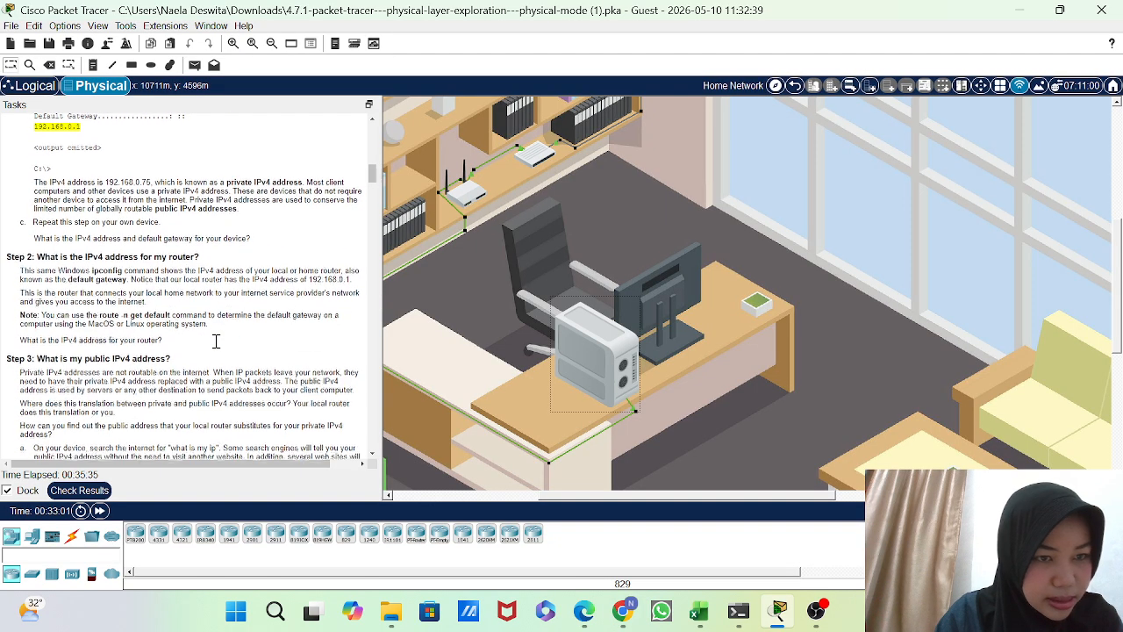
scroll(216, 340, down, 4)
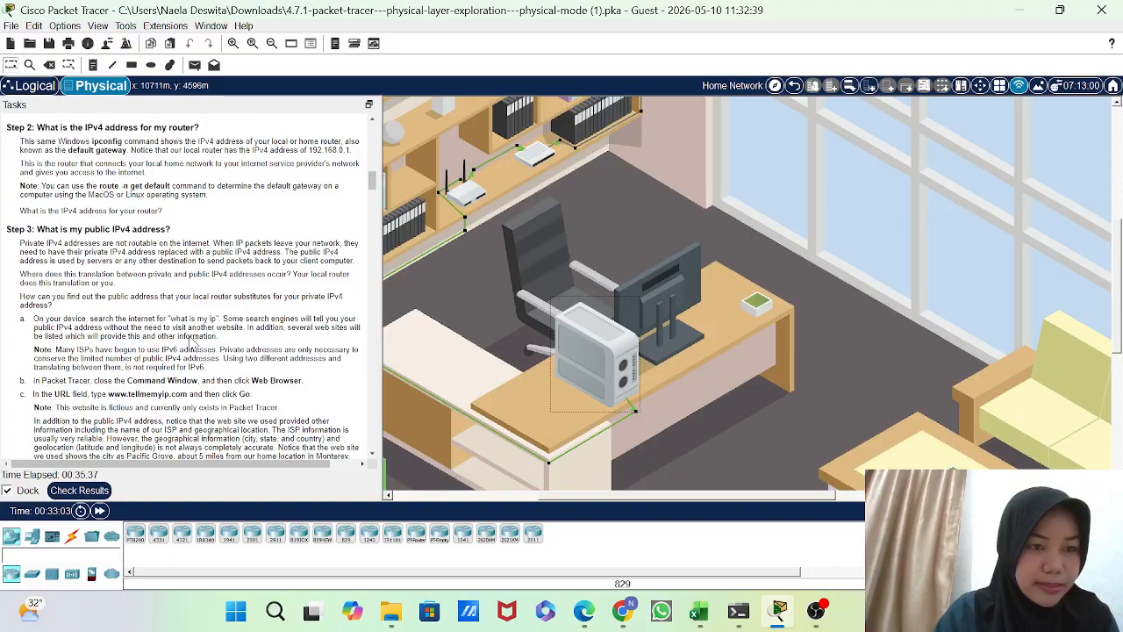
scroll(191, 342, down, 1)
scroll(546, 324, down, 3)
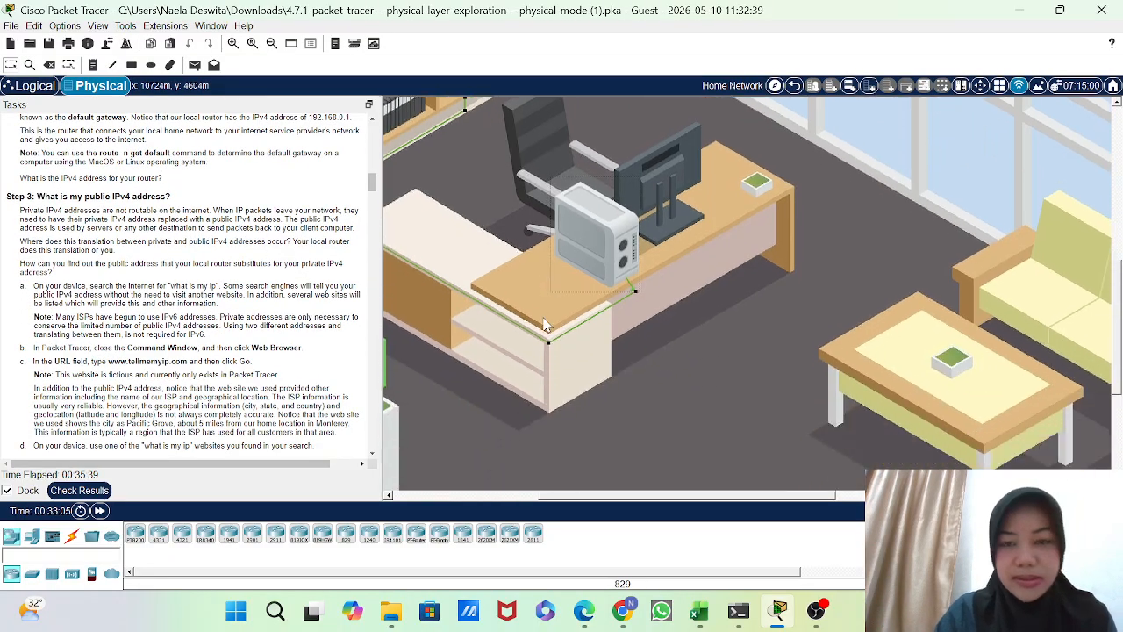
scroll(546, 325, up, 5)
scroll(113, 316, down, 1)
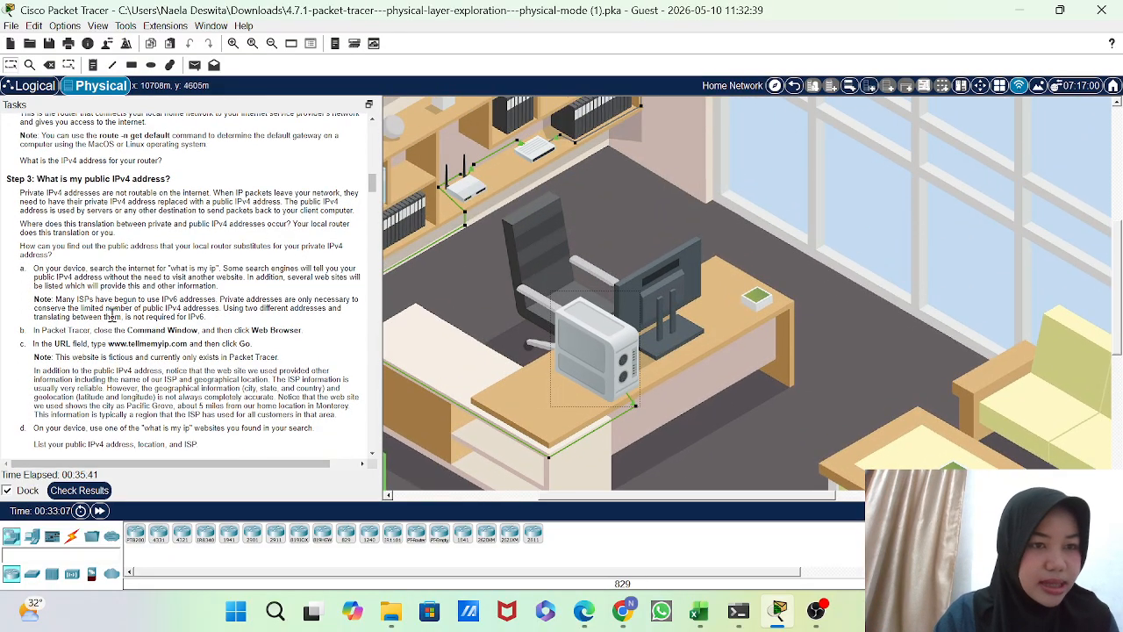
scroll(113, 316, down, 1)
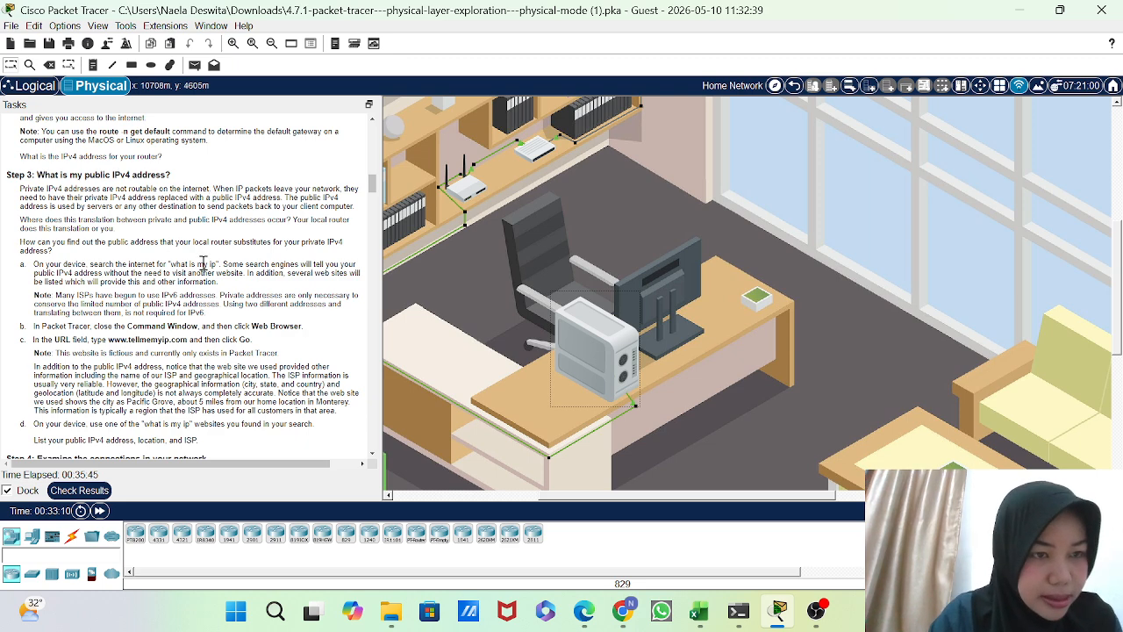
scroll(202, 264, down, 1)
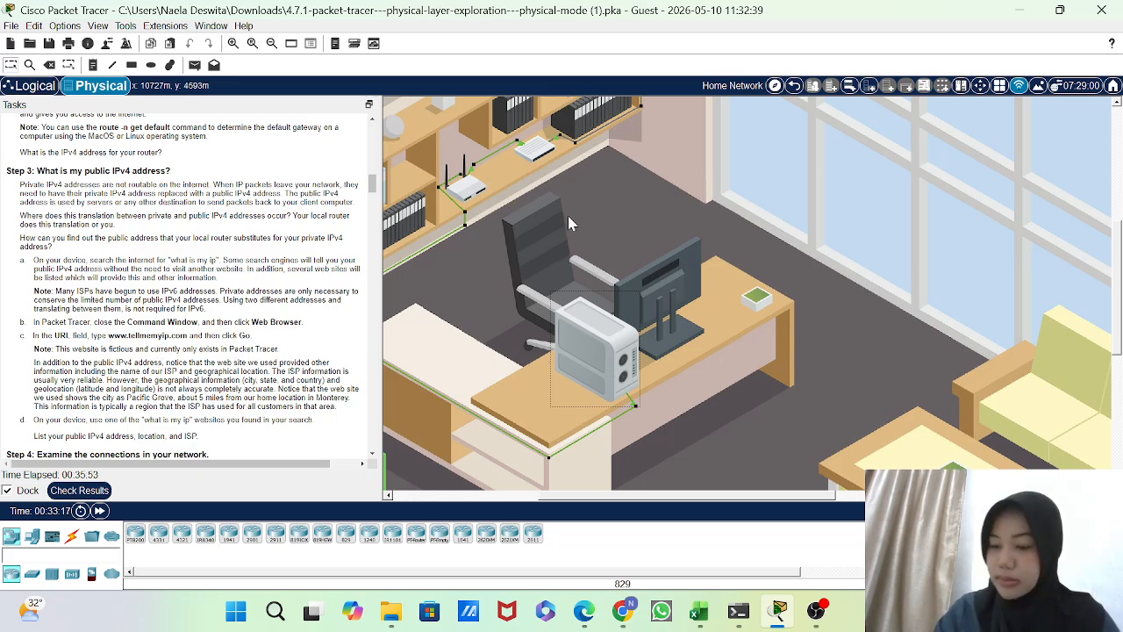
Open the Home PC on the desk and start its Web Browser.
click(607, 341)
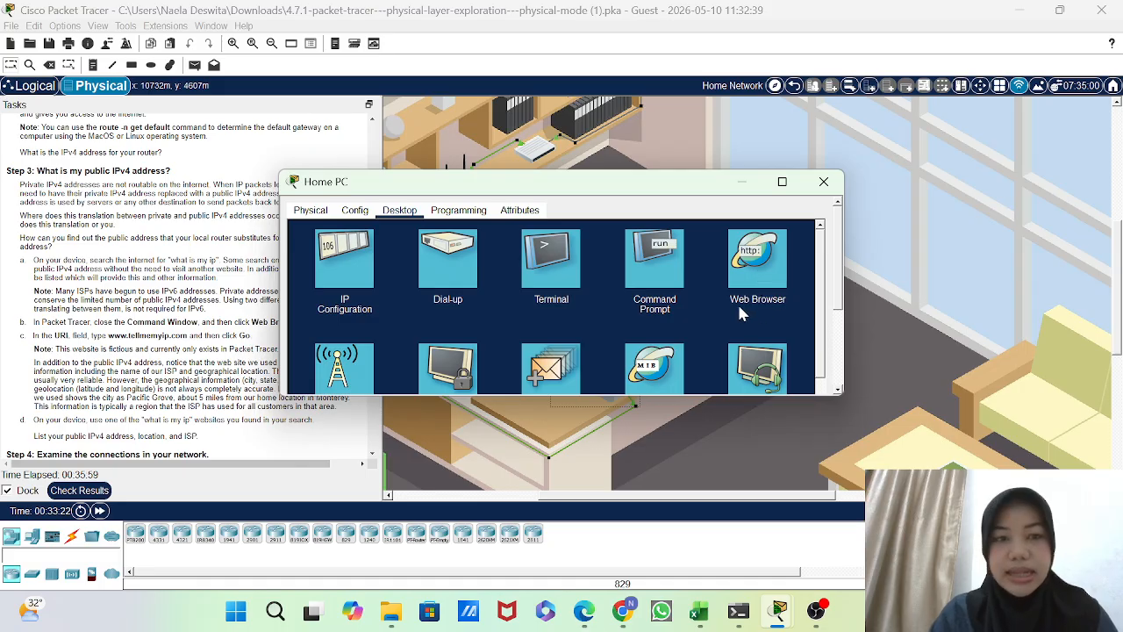
click(759, 263)
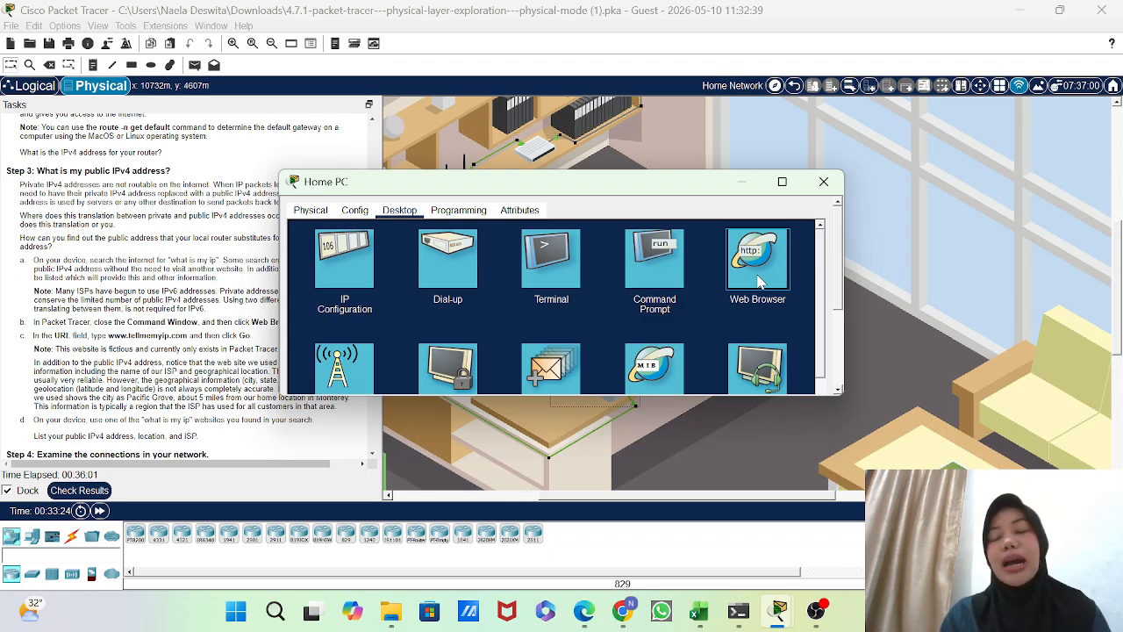
click(758, 279)
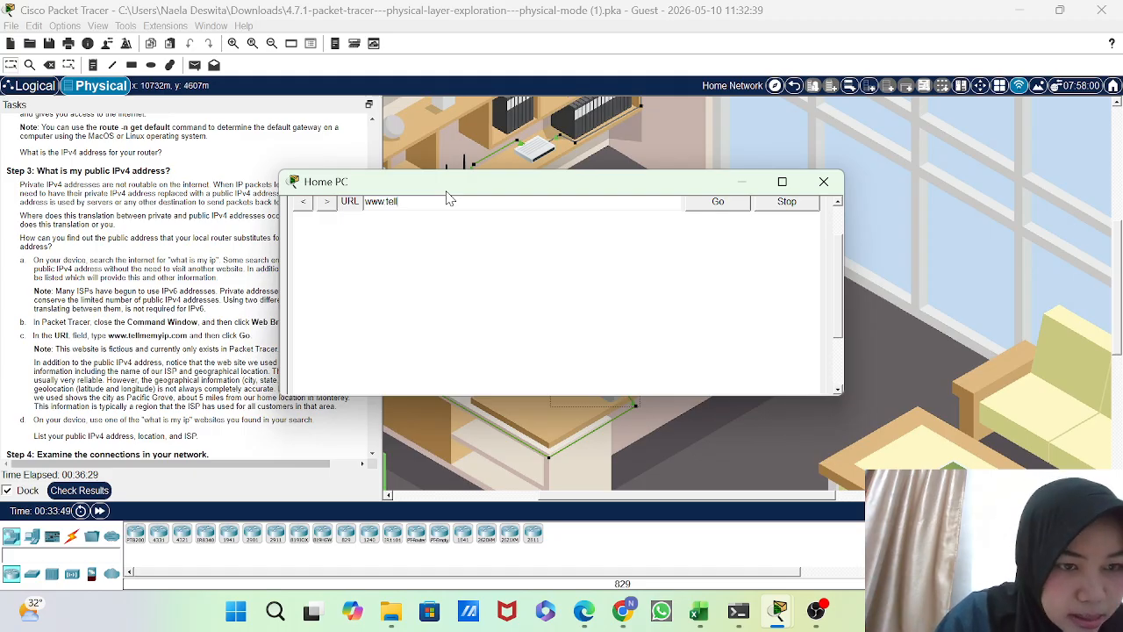
text(emyip.com)
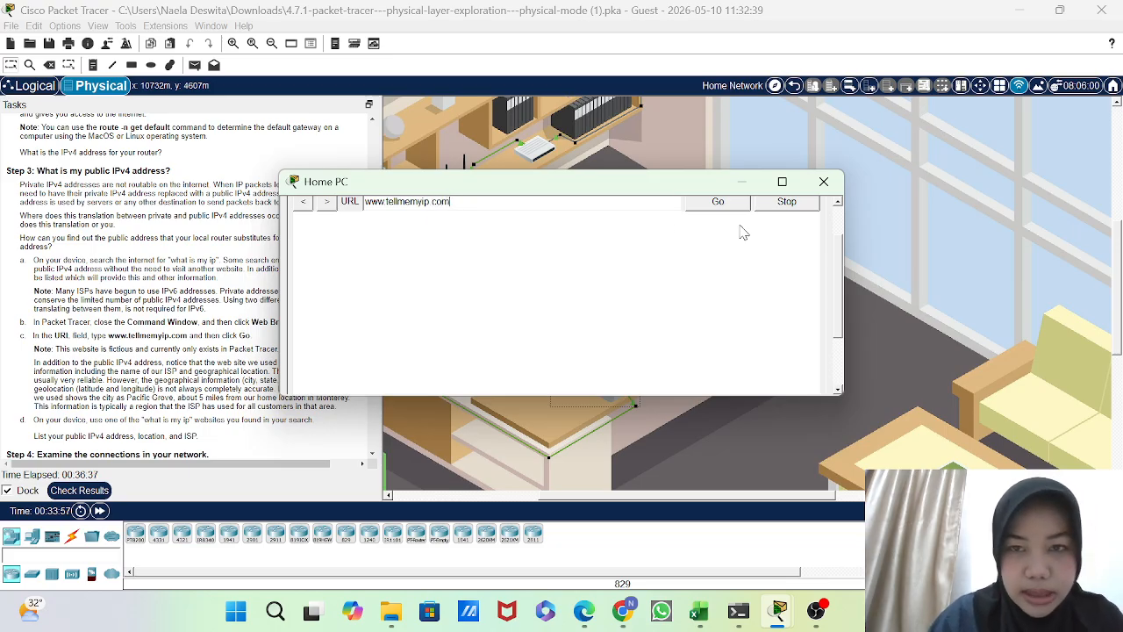
click(726, 194)
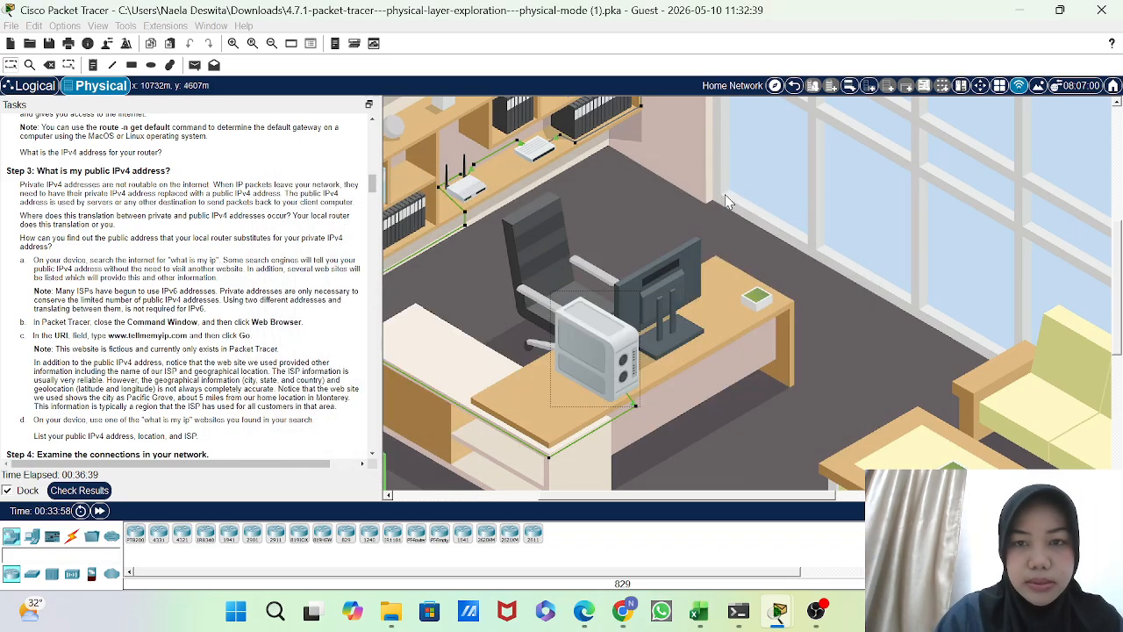
click(613, 344)
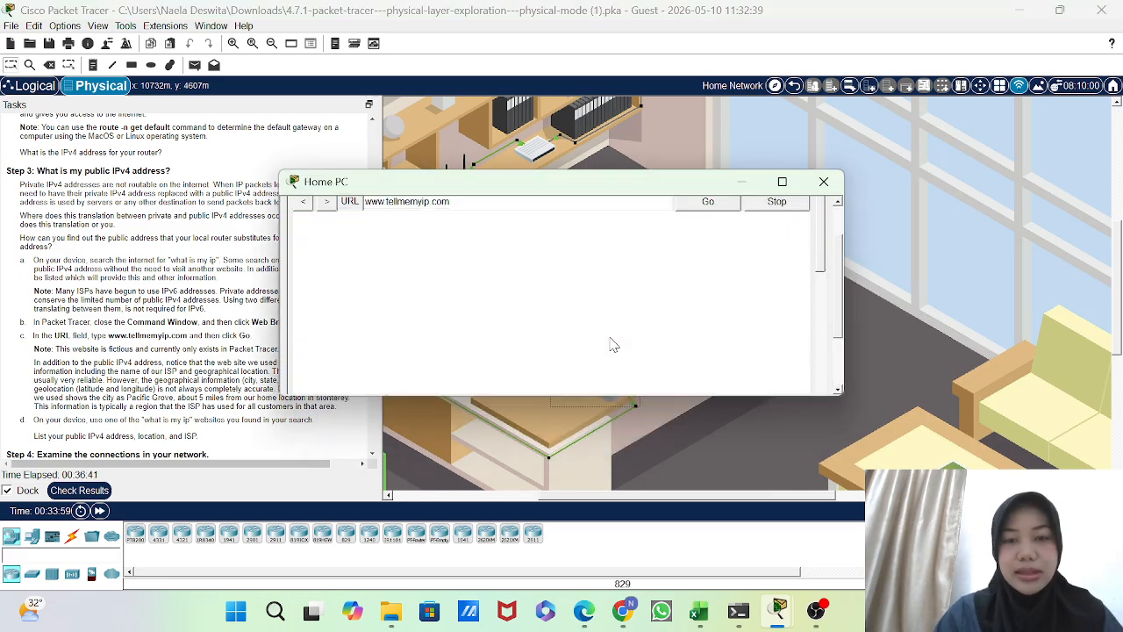
click(729, 211)
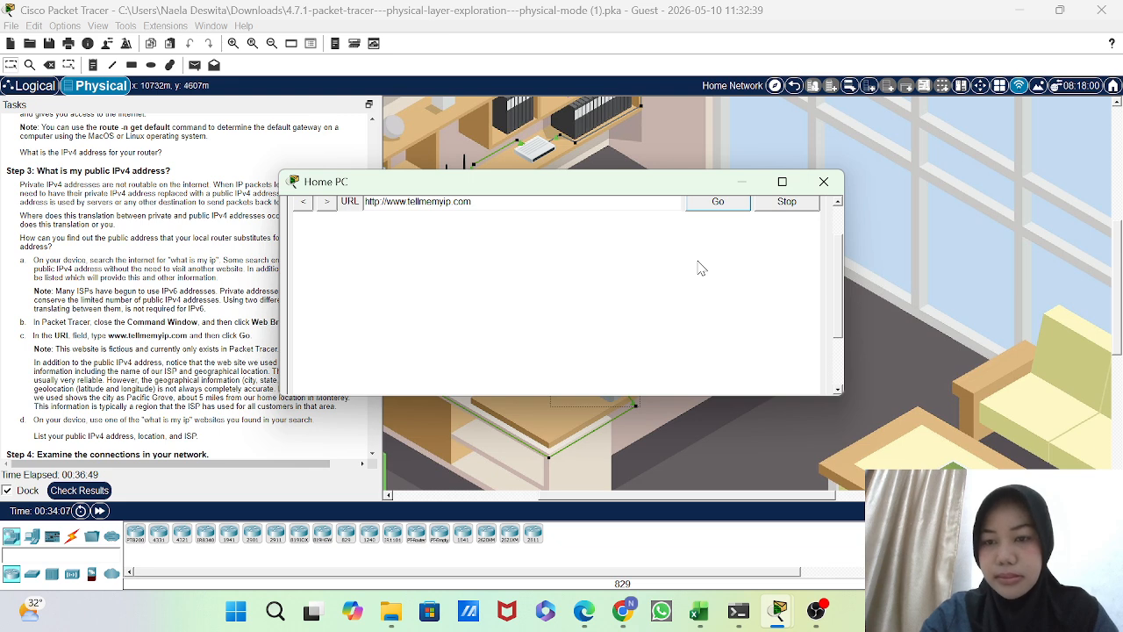
click(724, 207)
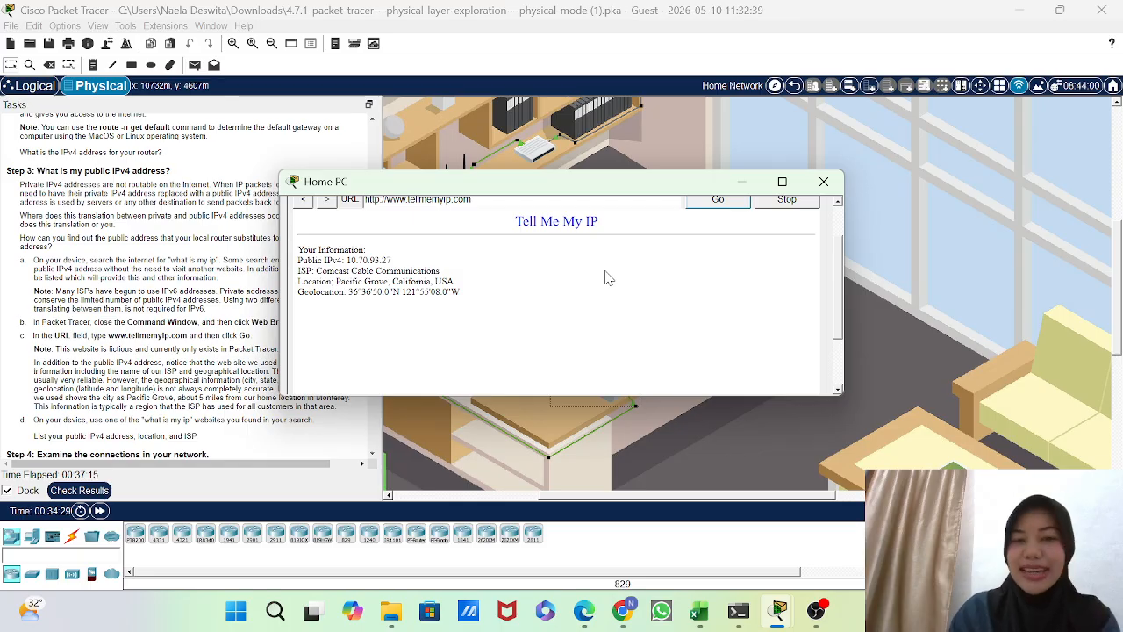
Examine the public IPv4 address, ISP, location and geolocation on the Tell Me My IP page, and minimize the Home PC window.
scroll(499, 276, up, 1)
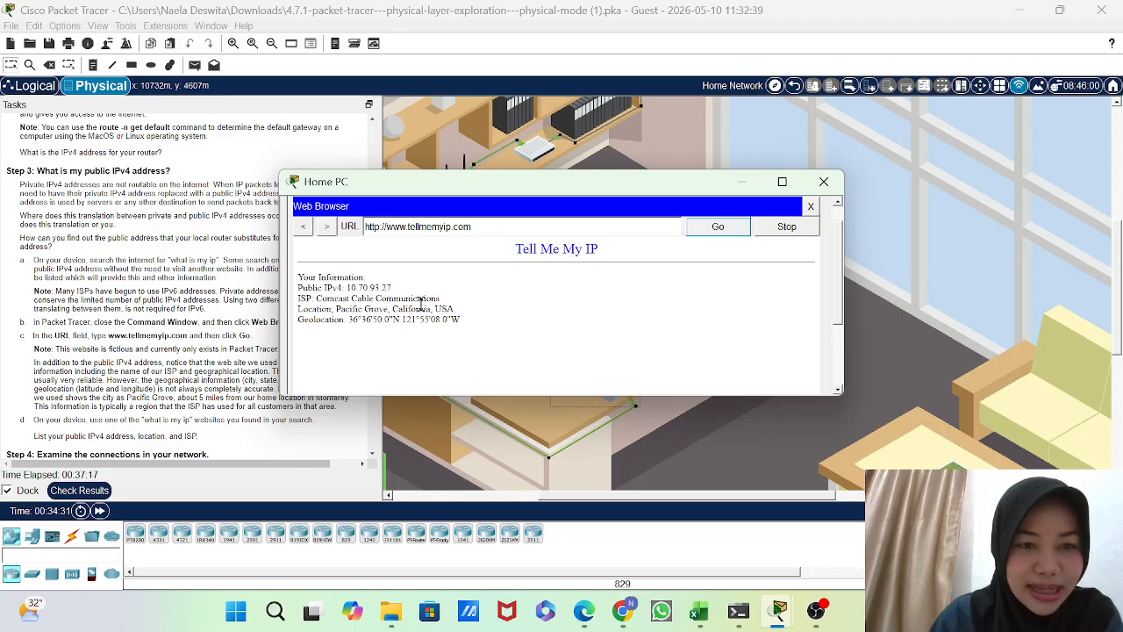
scroll(422, 303, down, 1)
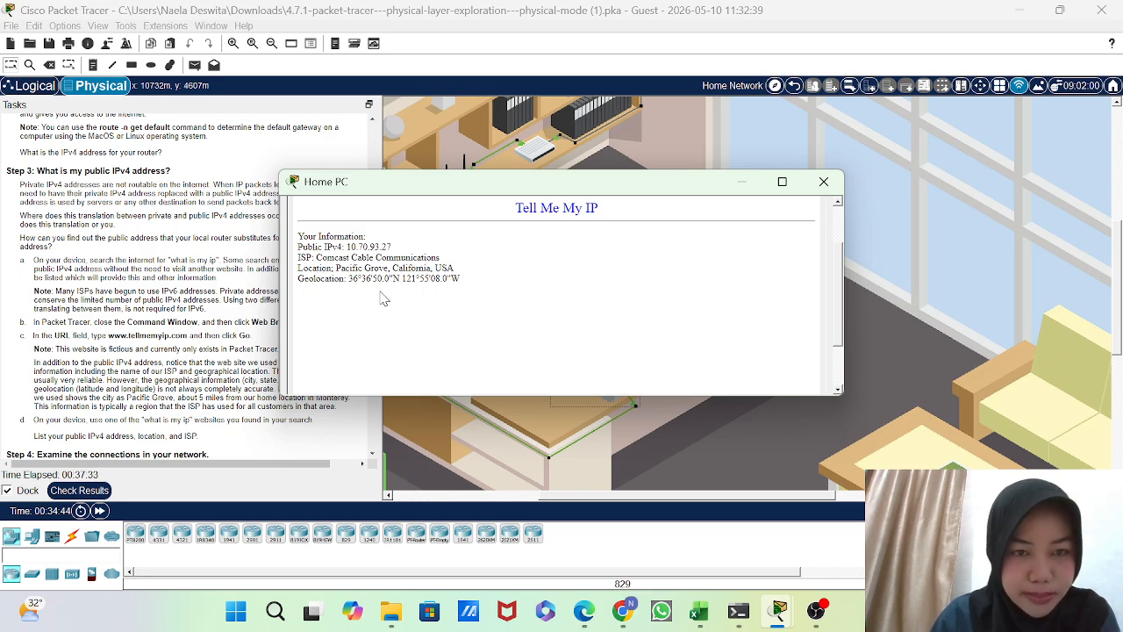
click(742, 184)
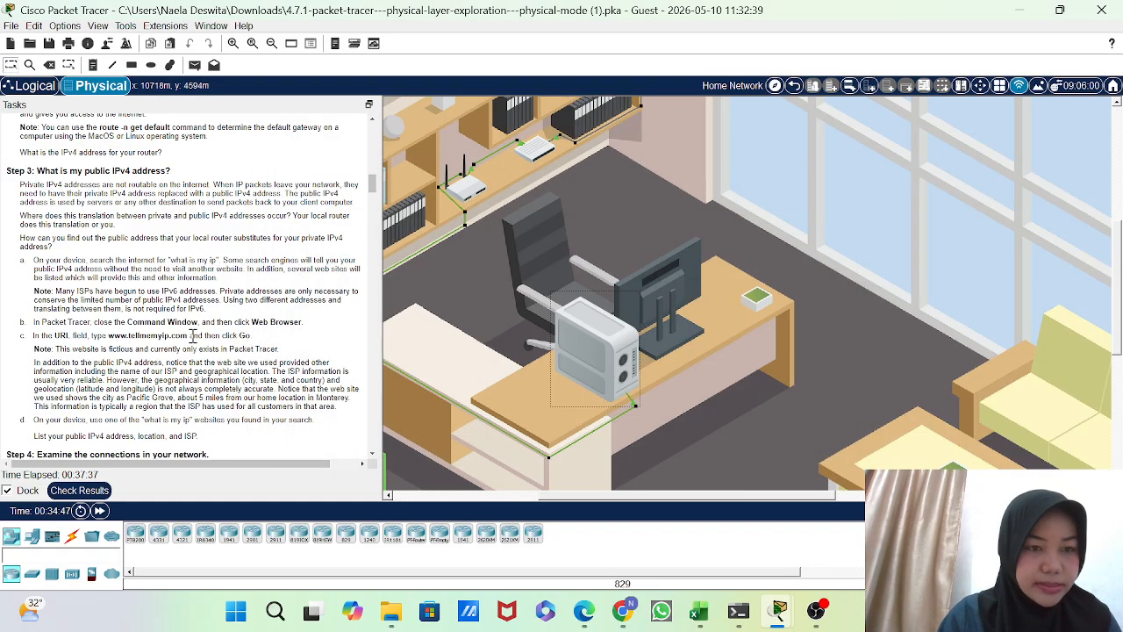
Switch to Chrome on the real computer, open a new tab and close the YouTube tab.
scroll(192, 336, down, 3)
scroll(159, 330, down, 2)
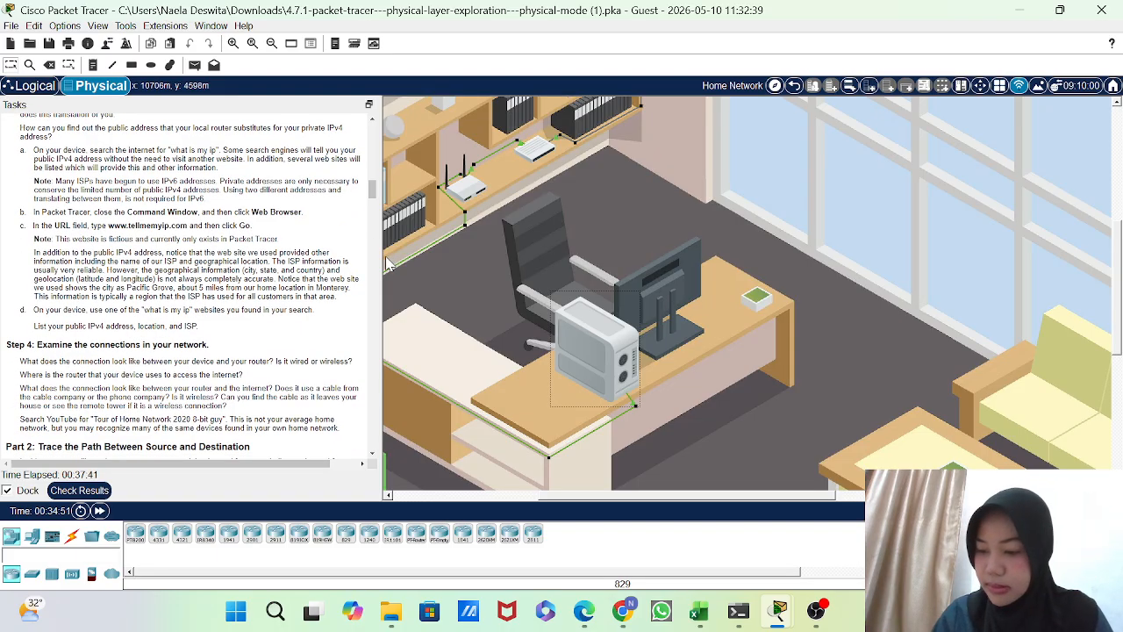
scroll(524, 298, down, 1)
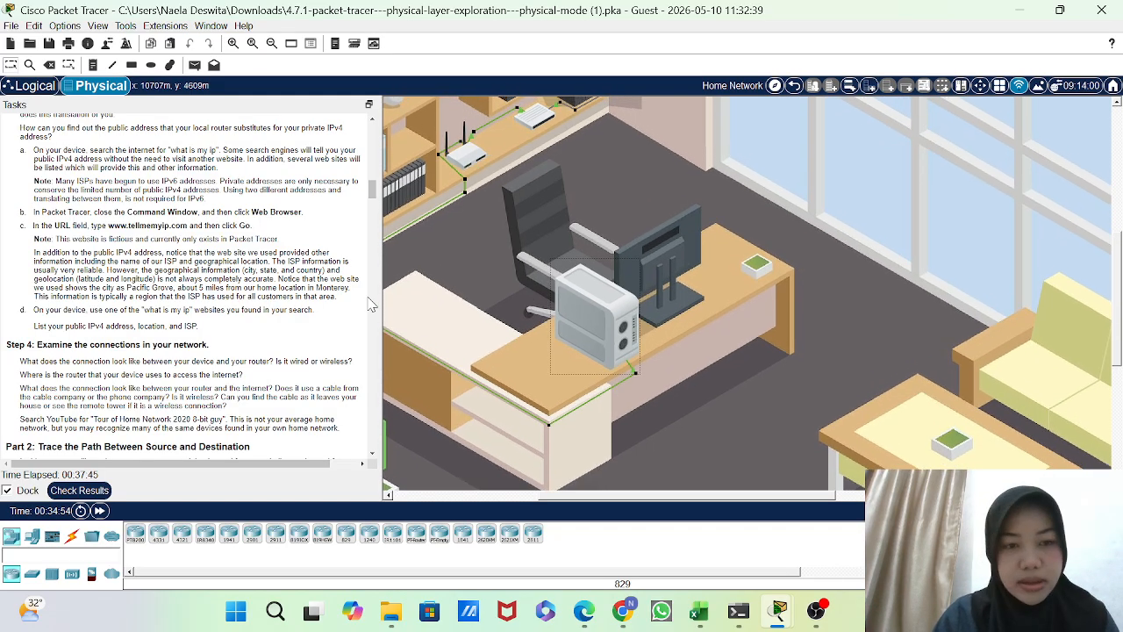
scroll(563, 247, up, 1)
scroll(279, 329, down, 1)
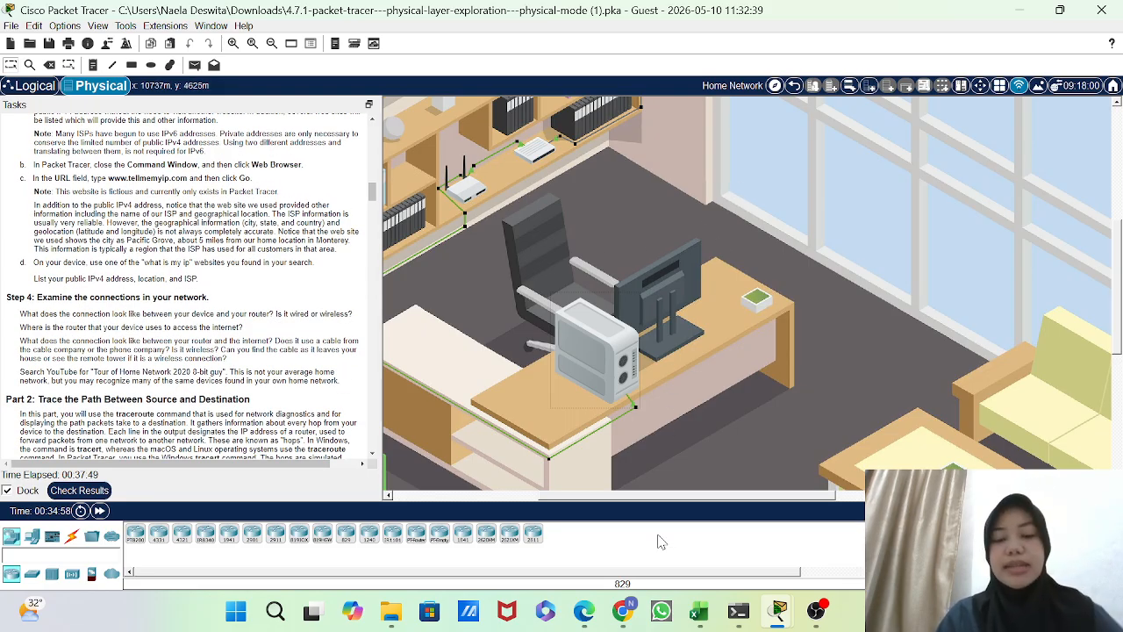
click(624, 612)
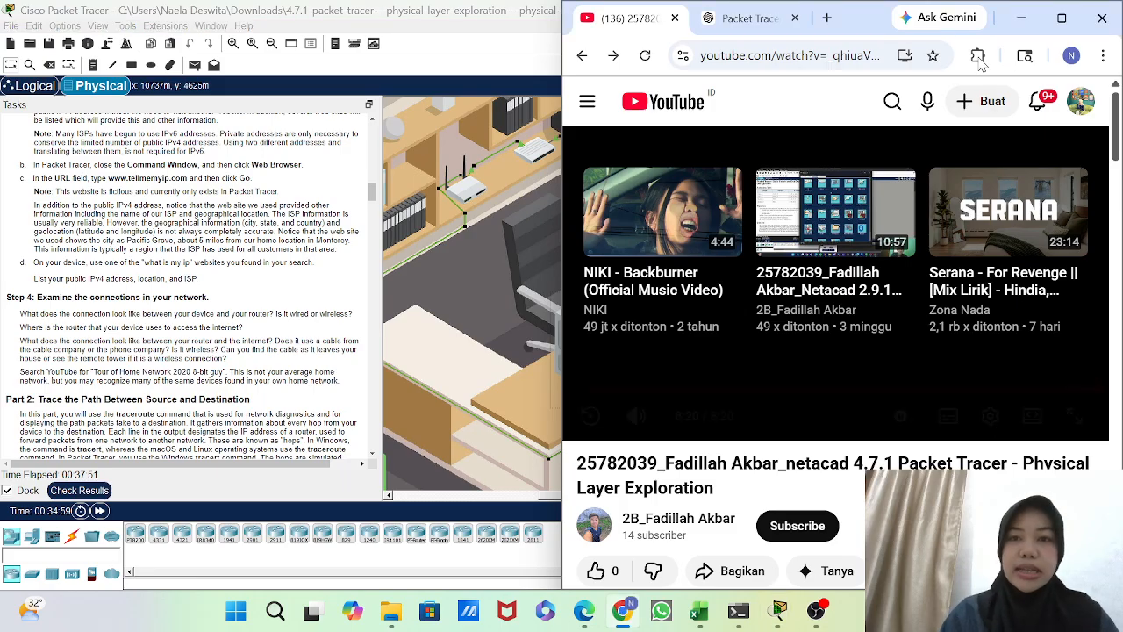
click(828, 19)
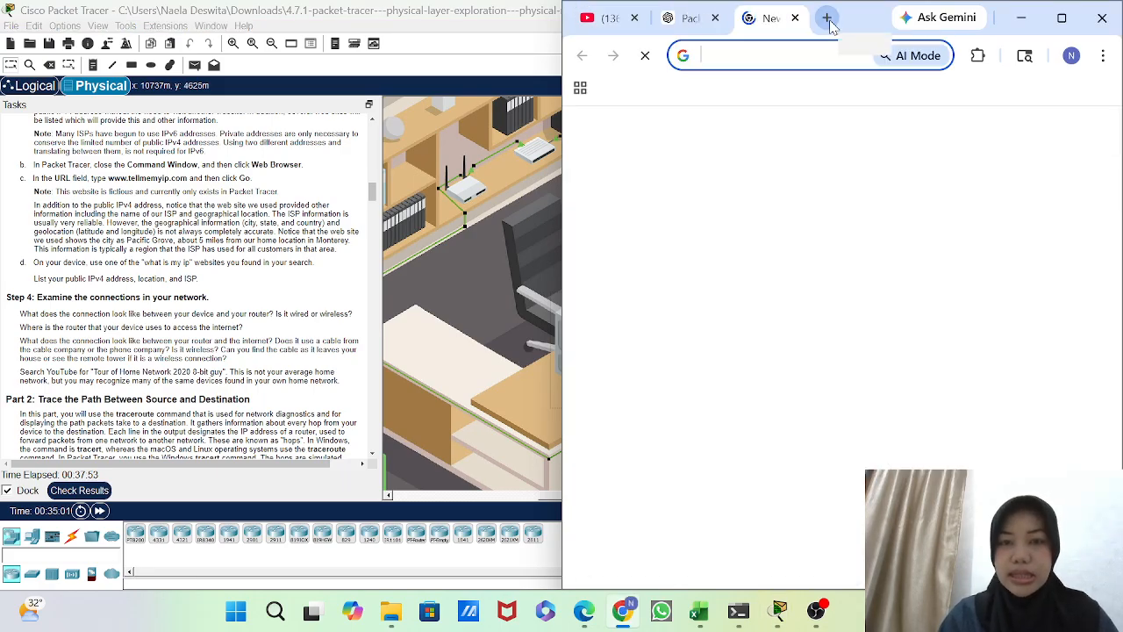
click(634, 18)
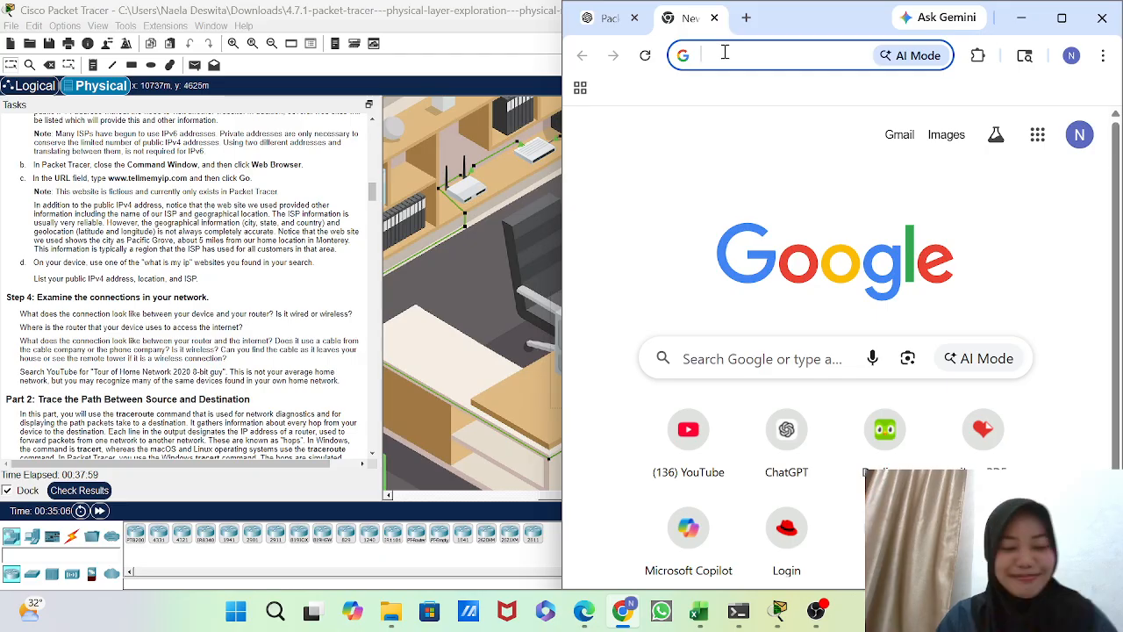
Search Google for "what is my ip" and open the whatismyipaddress.com result.
text(wha)
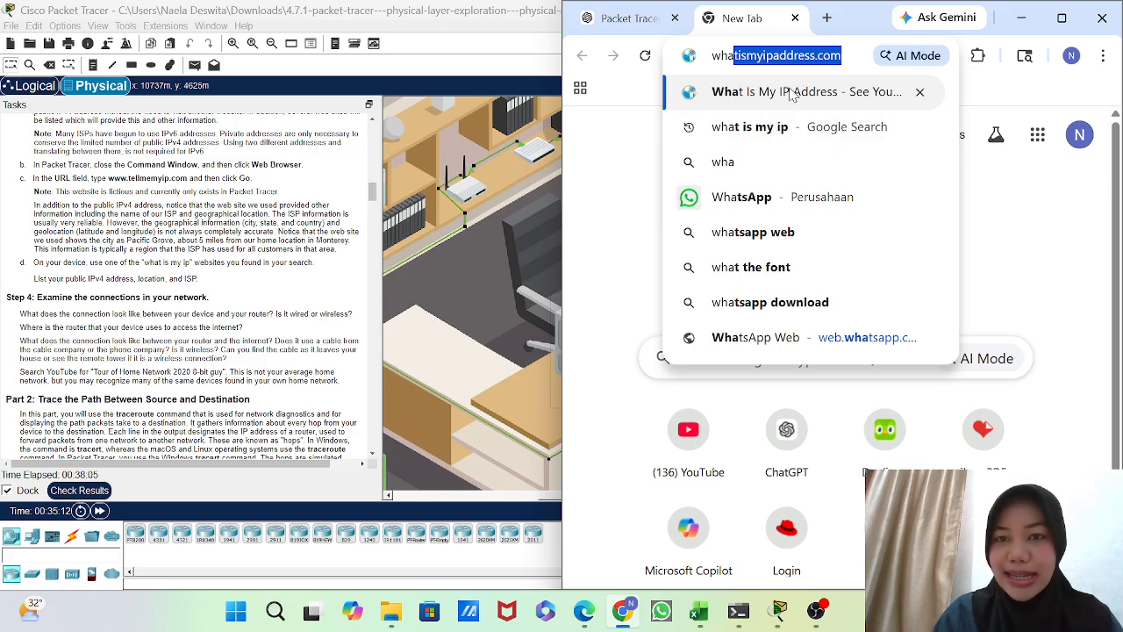
click(809, 132)
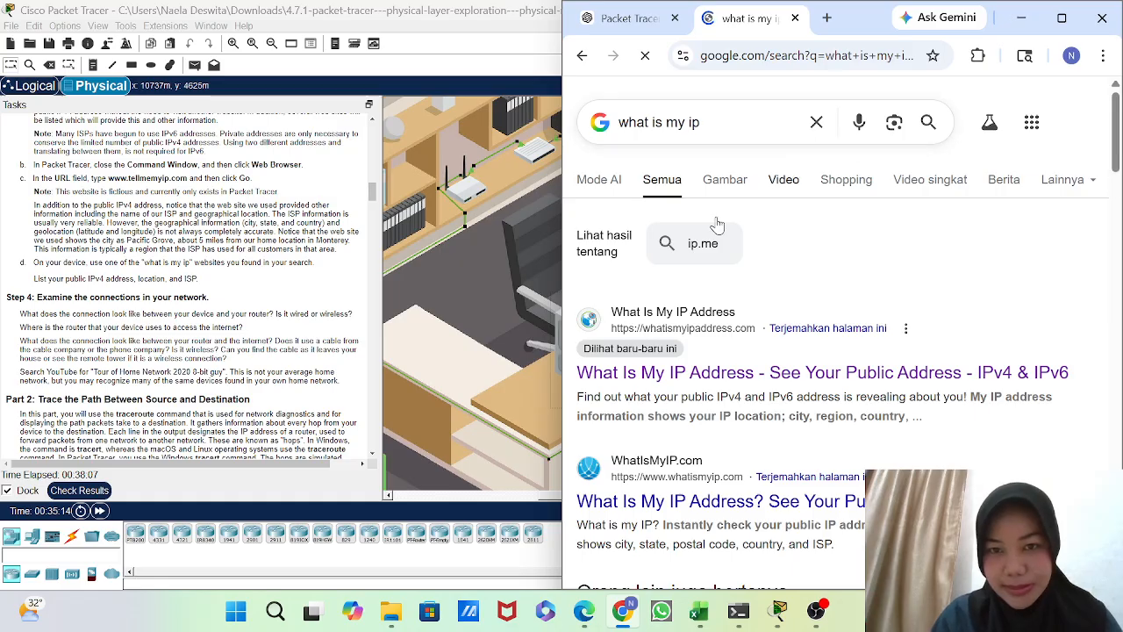
click(628, 375)
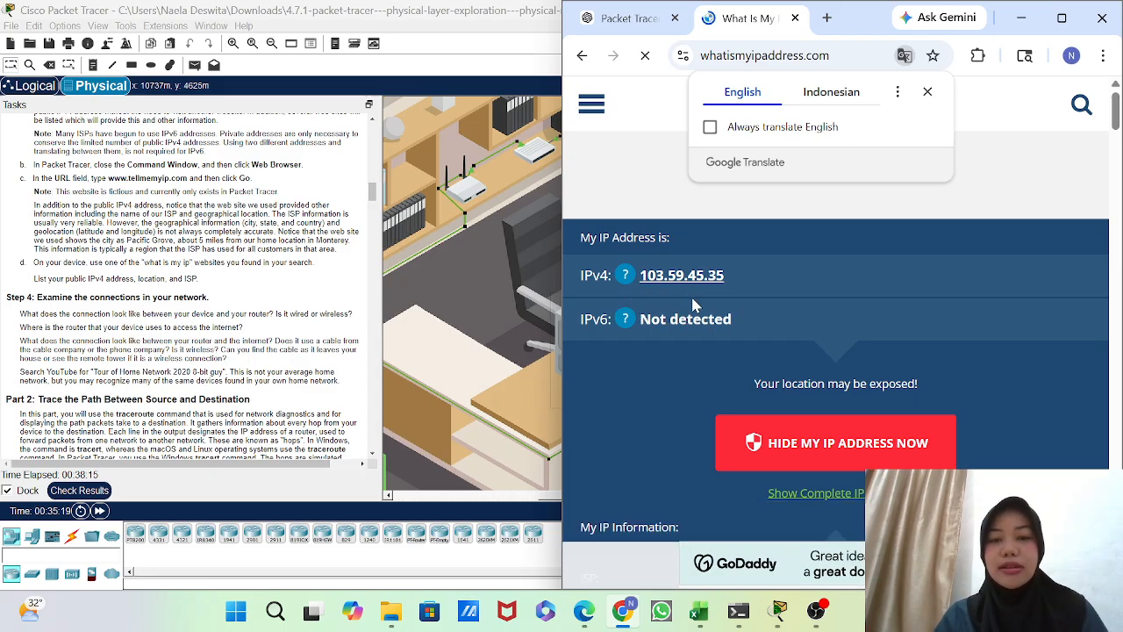
Examine the real computer's public IPv4 address, ISP, city, region and country on the What Is My IP Address page.
scroll(671, 406, down, 2)
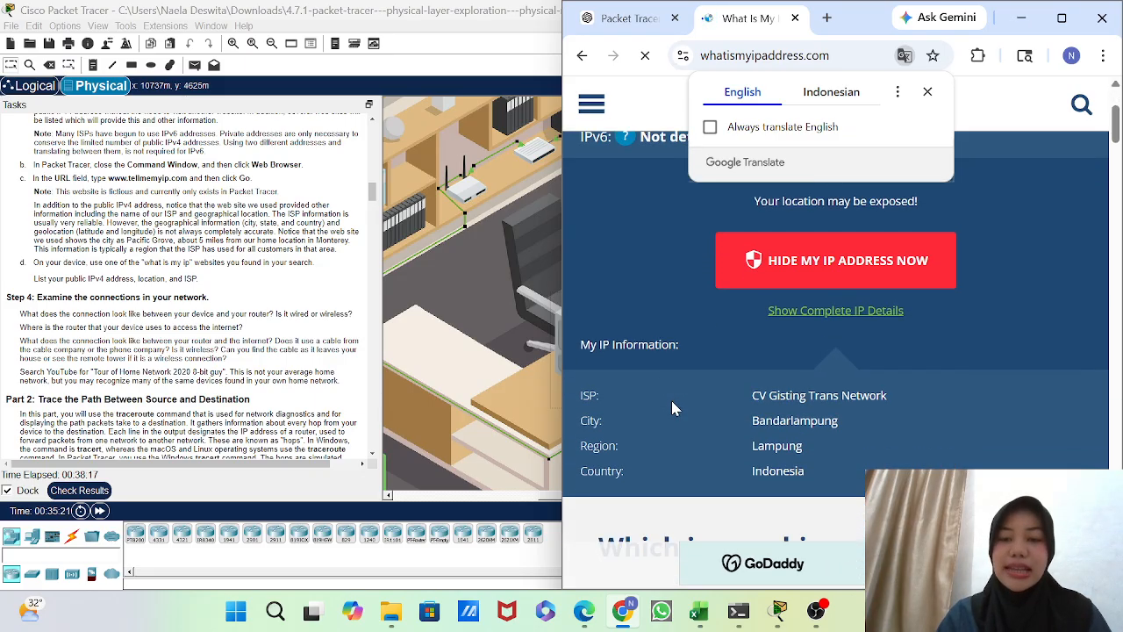
scroll(673, 407, down, 3)
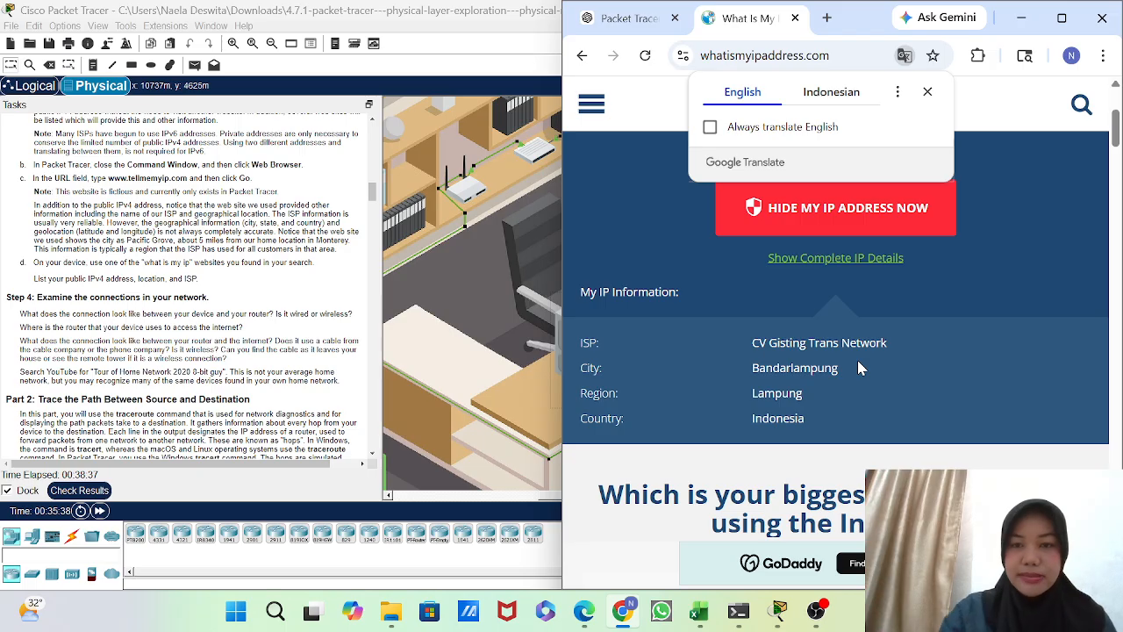
scroll(774, 238, up, 3)
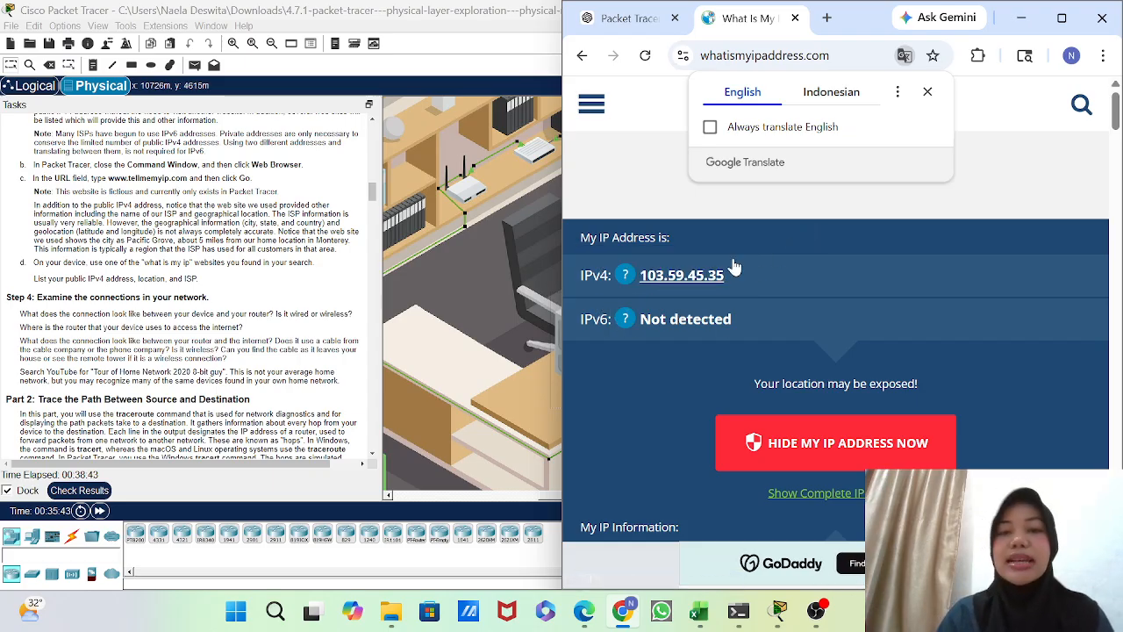
scroll(805, 439, down, 1)
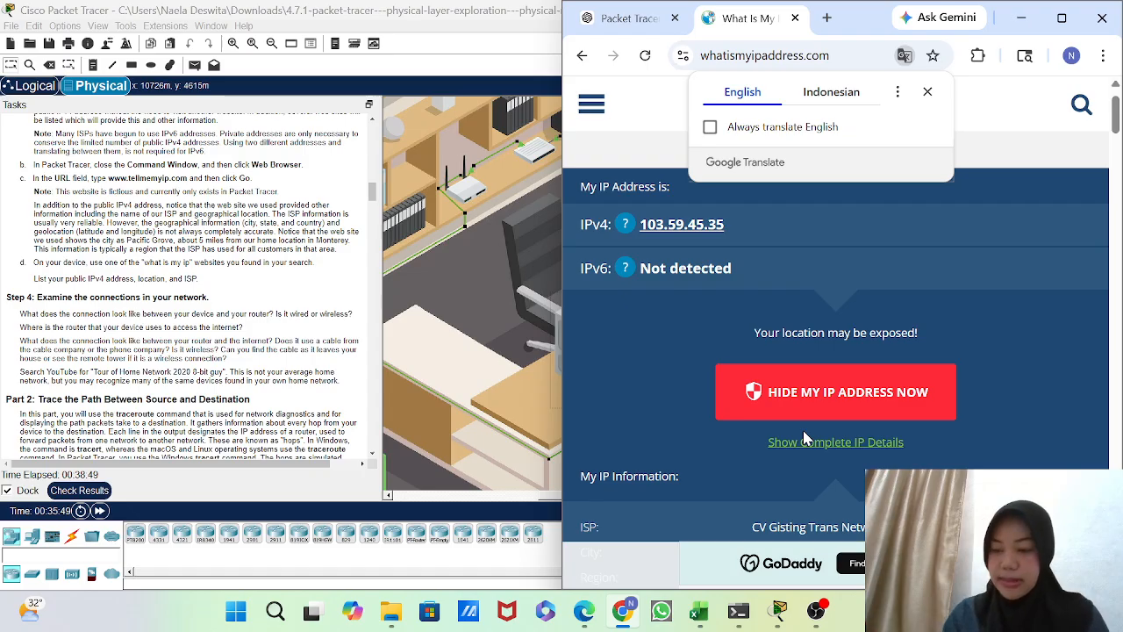
scroll(806, 439, down, 2)
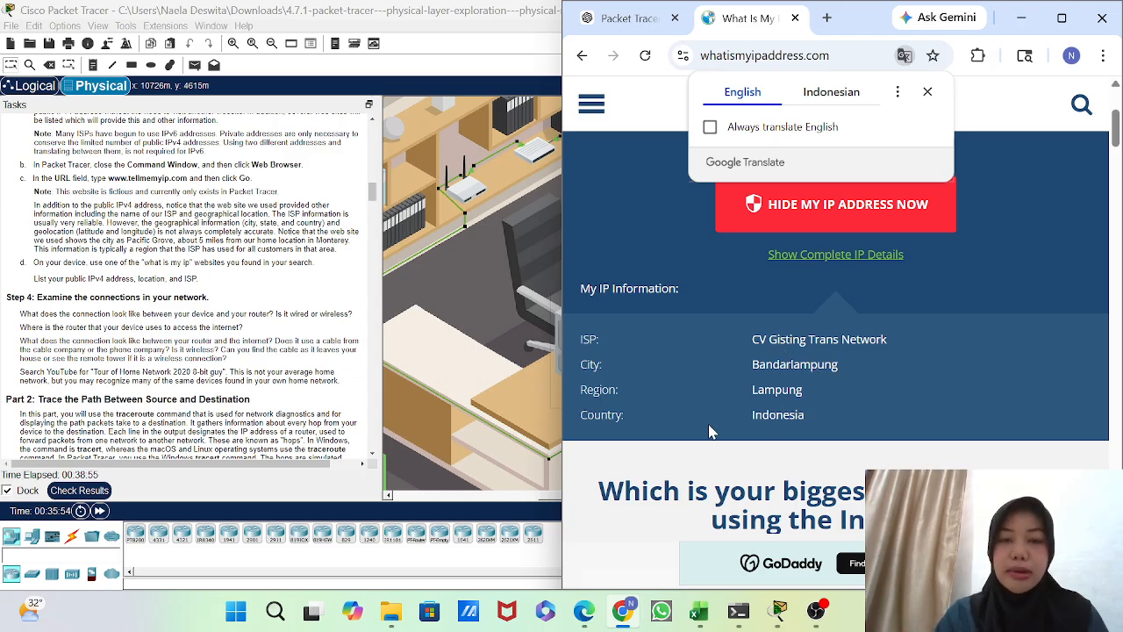
Switch back to Packet Tracer, close the Home PC's web browser window and reopen the Home PC's desktop applications.
scroll(711, 430, down, 1)
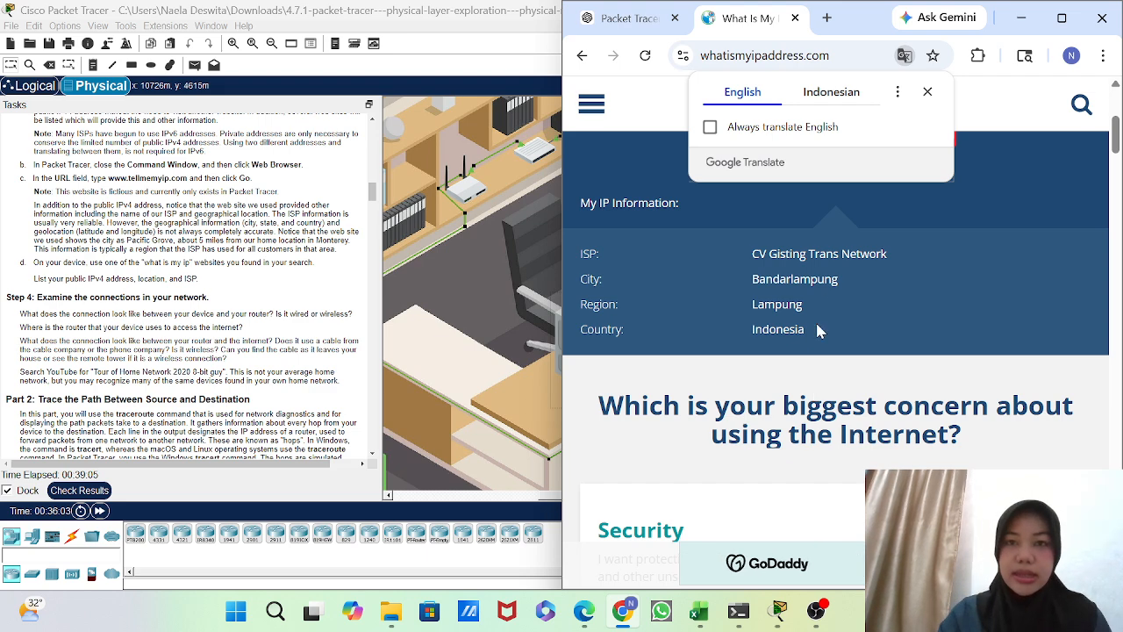
scroll(211, 307, down, 3)
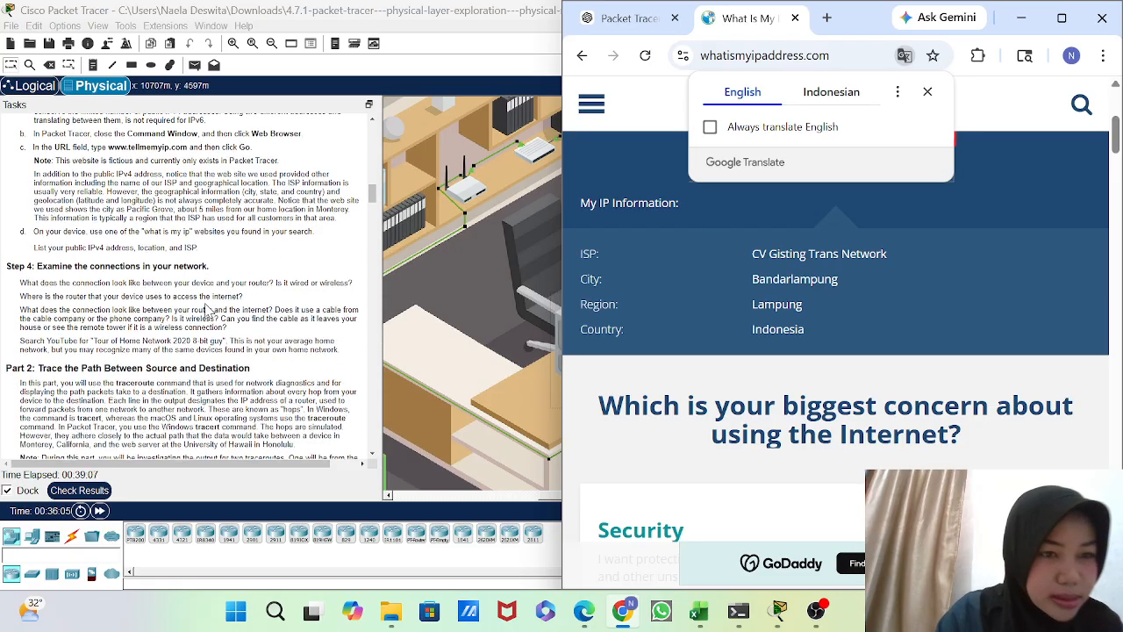
scroll(224, 338, down, 8)
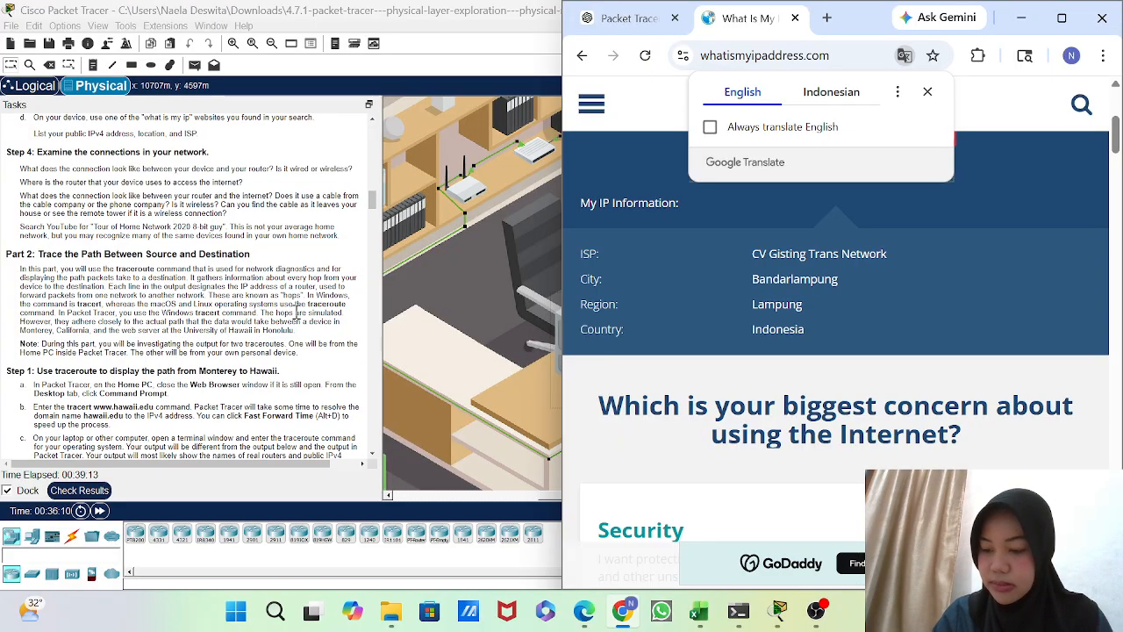
click(455, 276)
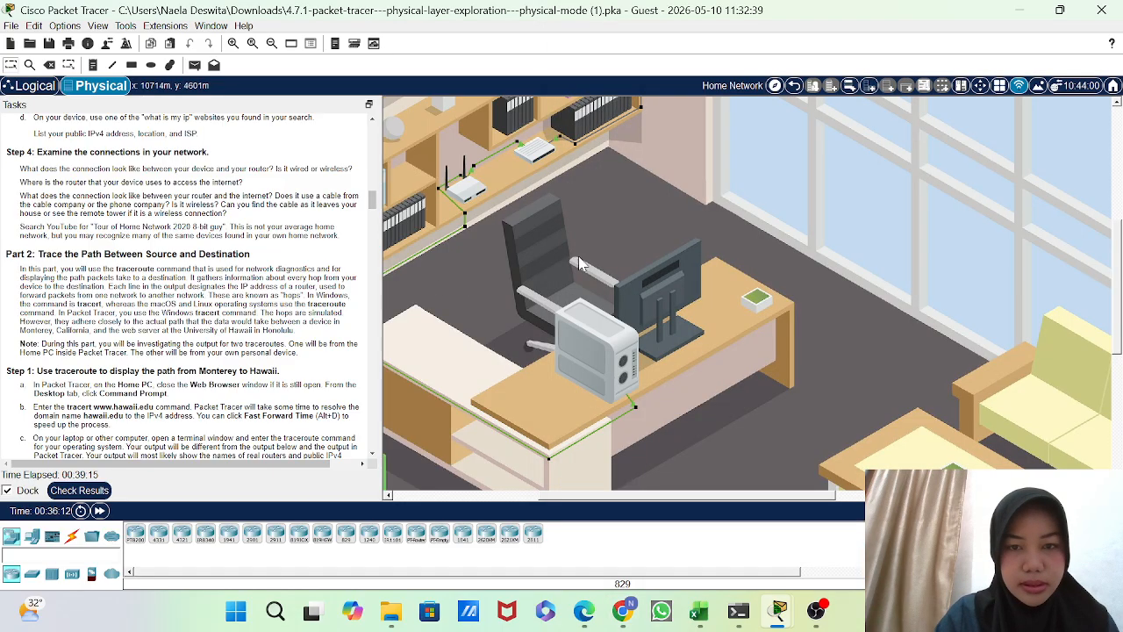
click(616, 336)
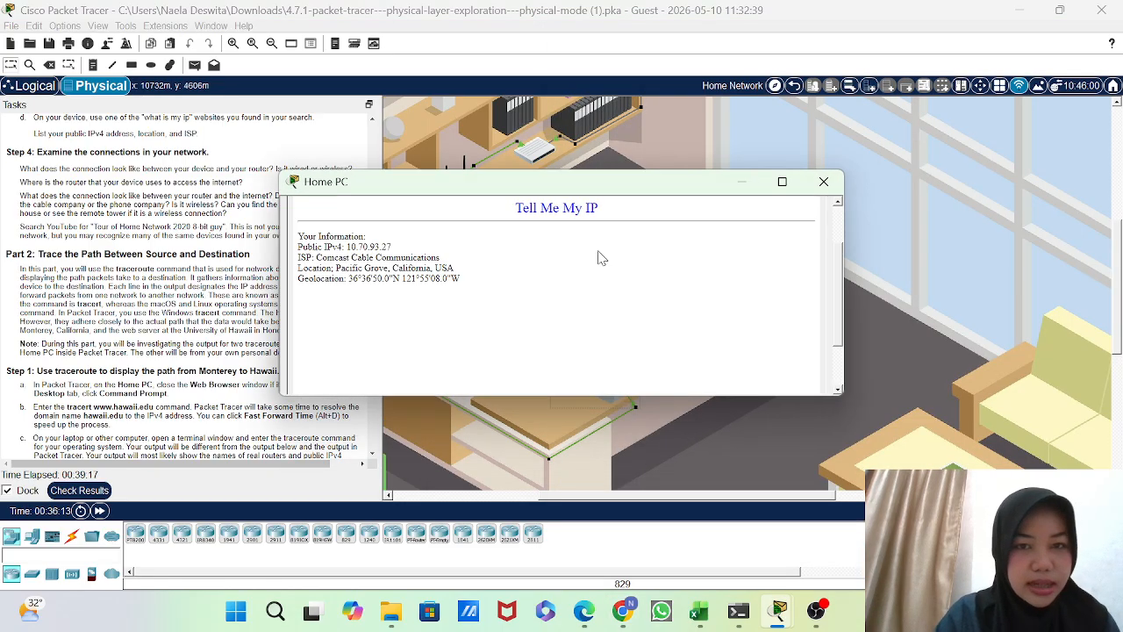
click(824, 183)
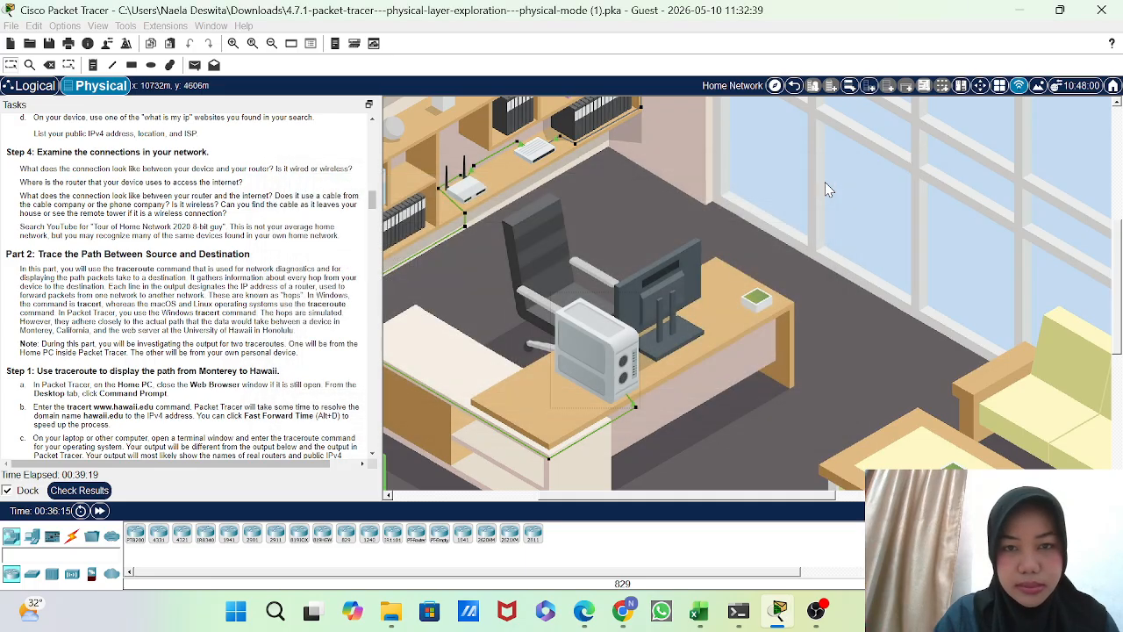
click(607, 352)
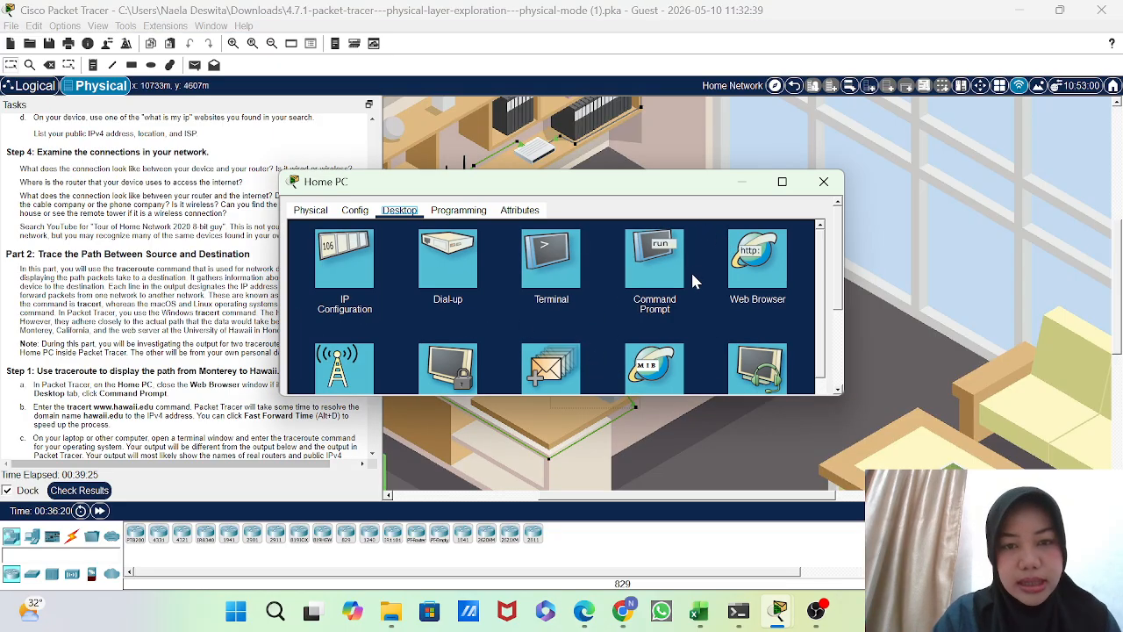
scroll(174, 347, down, 5)
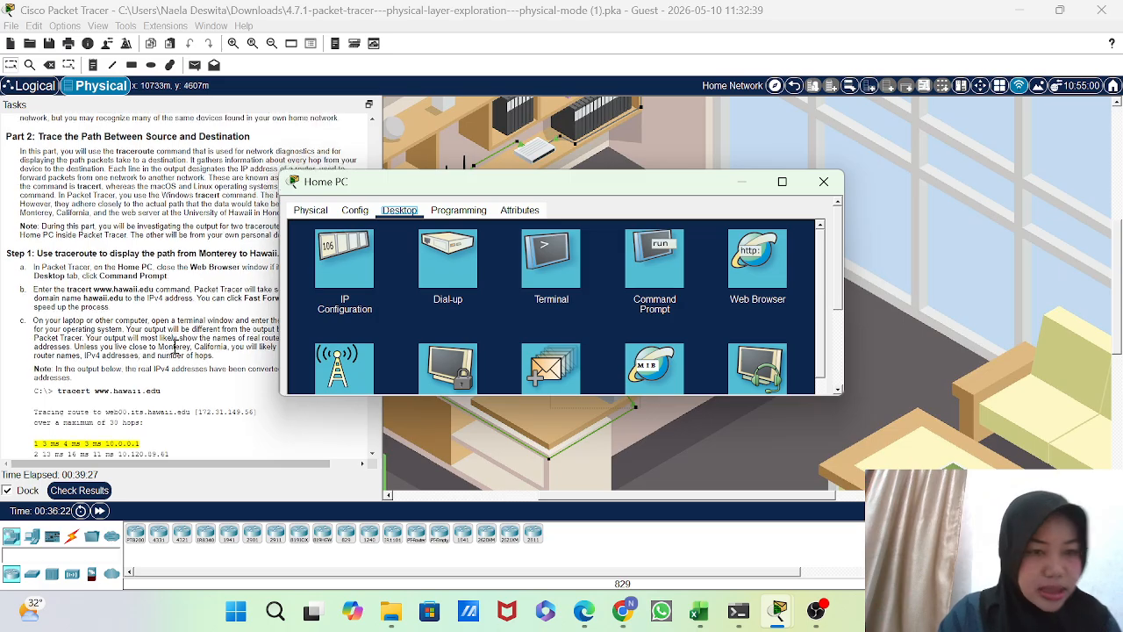
scroll(175, 347, down, 1)
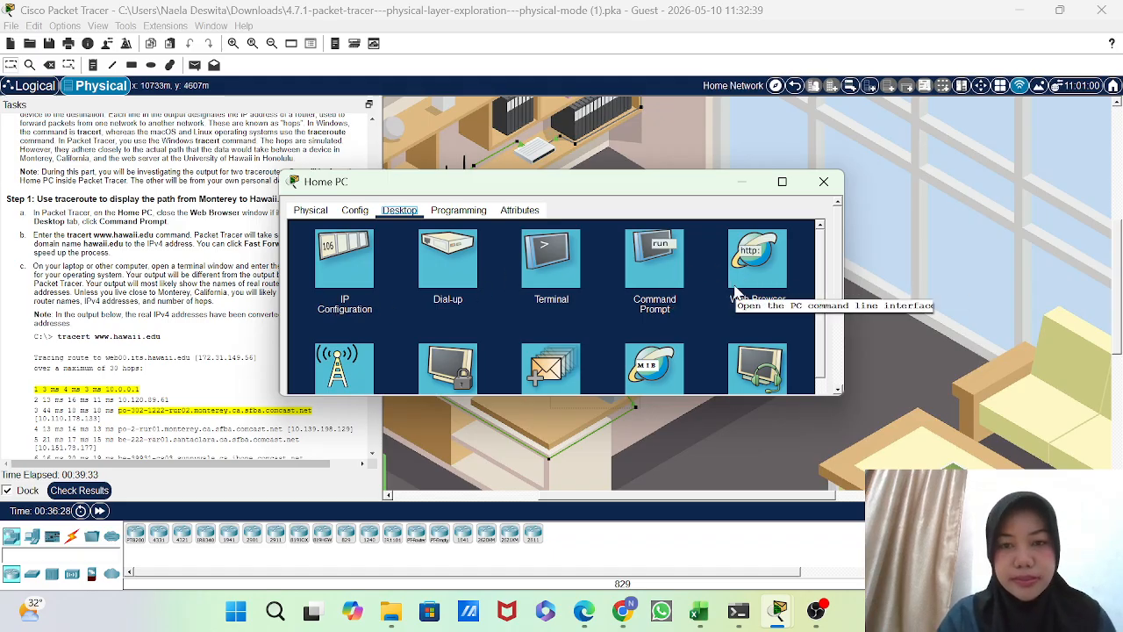
click(658, 281)
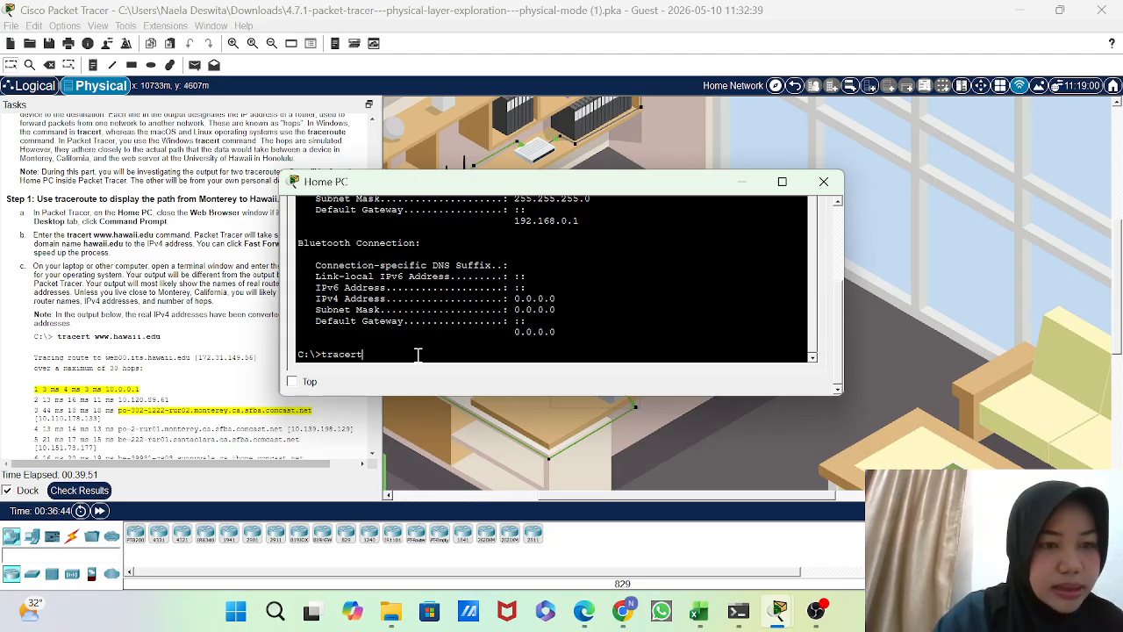
text(www)
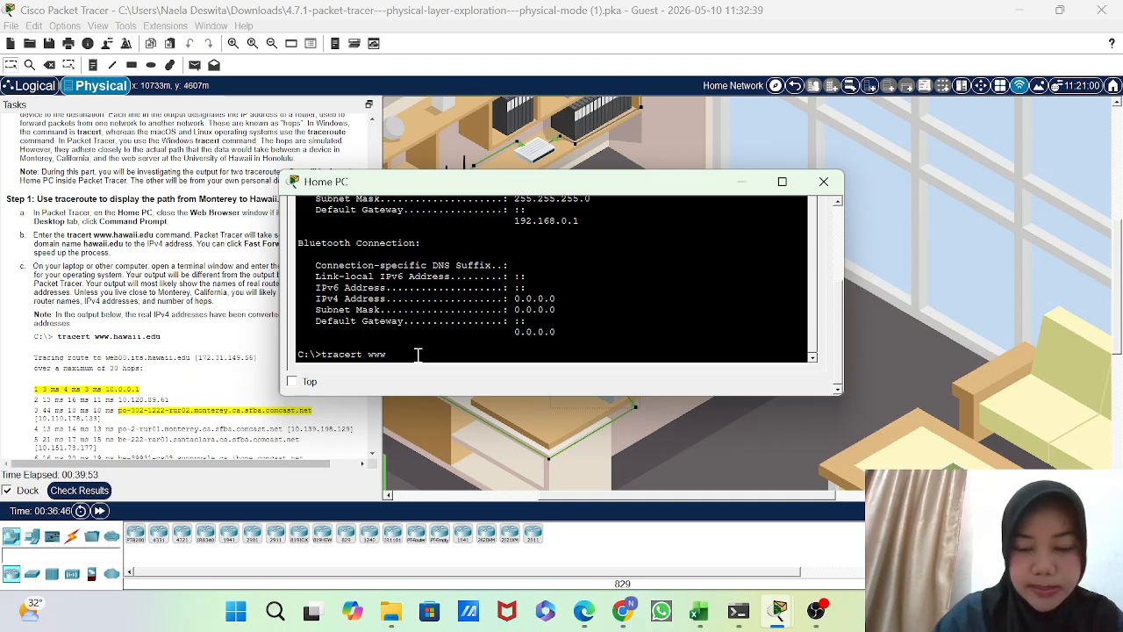
text(.ha)
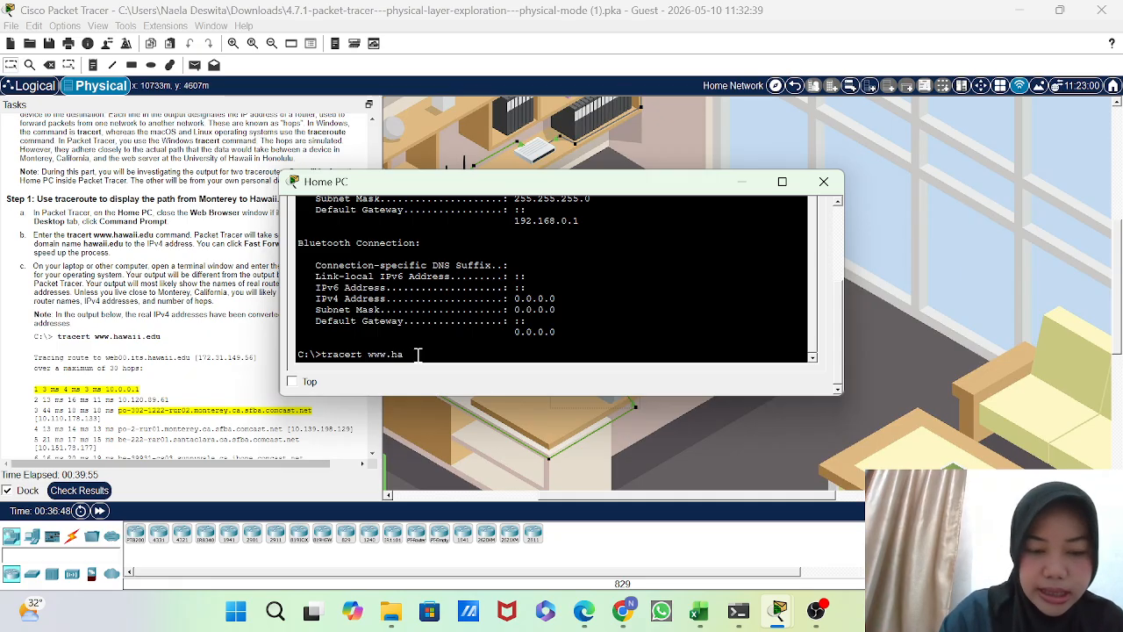
text(waii.edu)
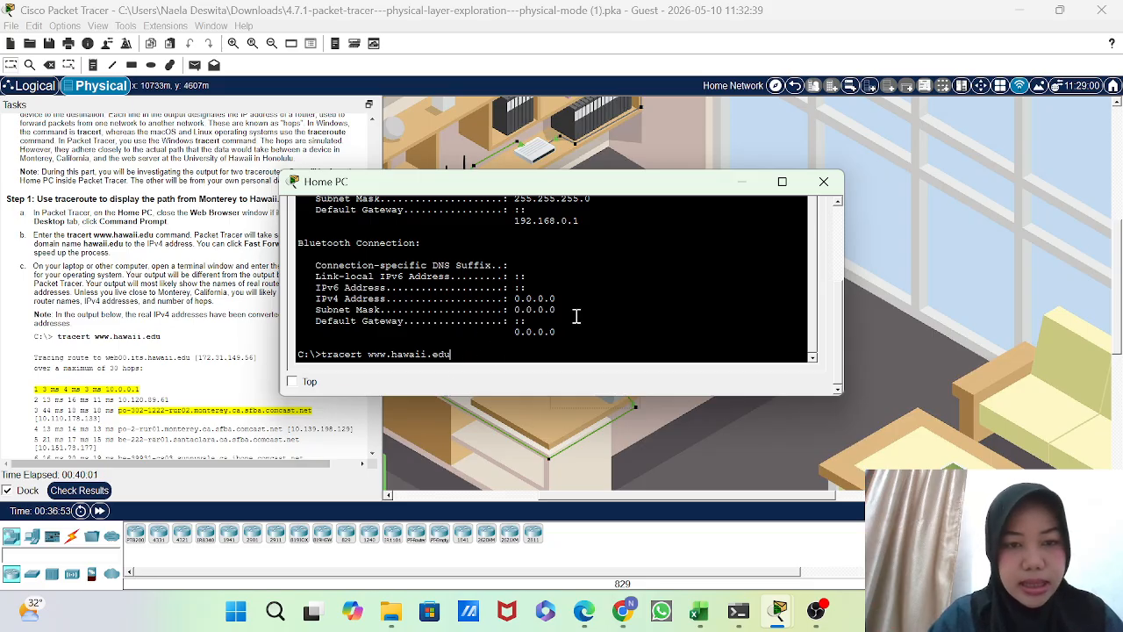
key(Return)
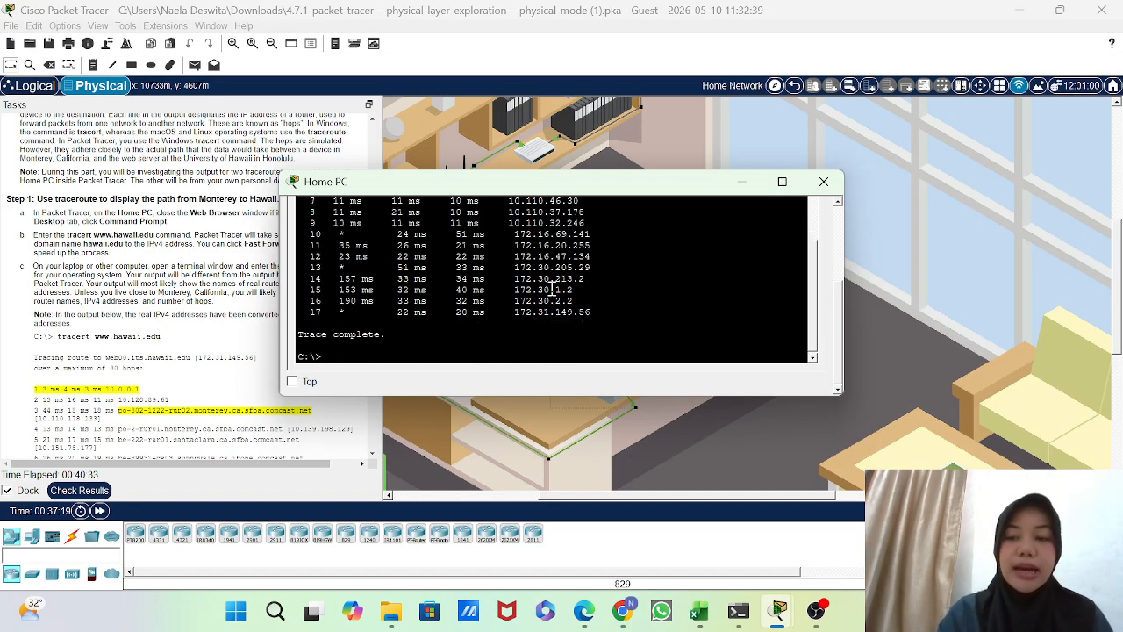
scroll(579, 272, up, 3)
scroll(557, 245, down, 3)
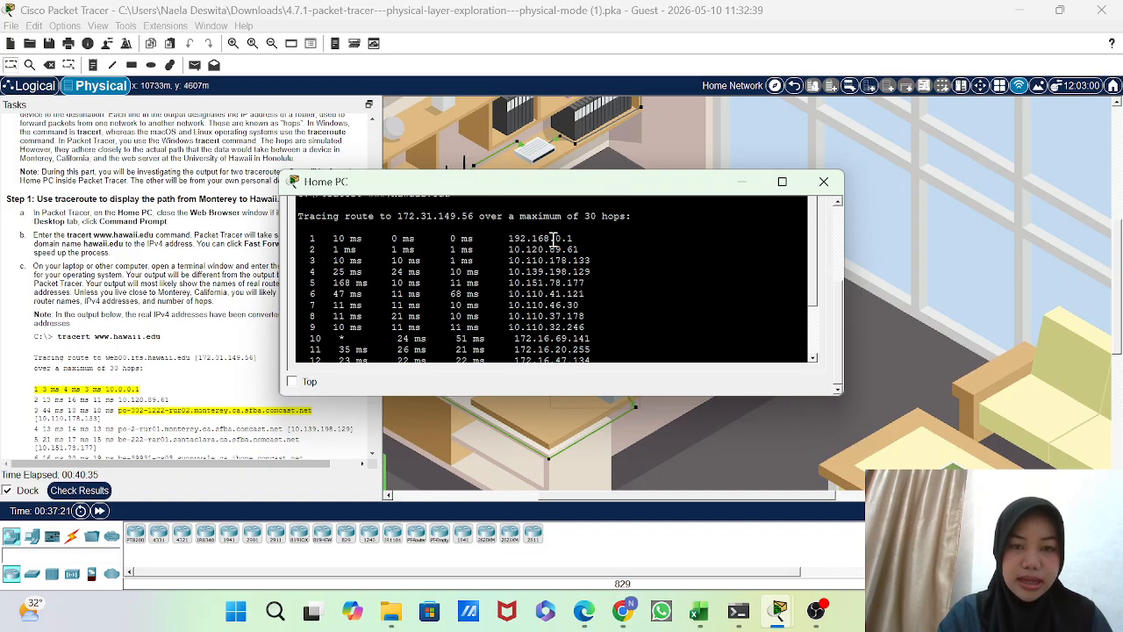
scroll(484, 282, up, 3)
scroll(483, 282, down, 3)
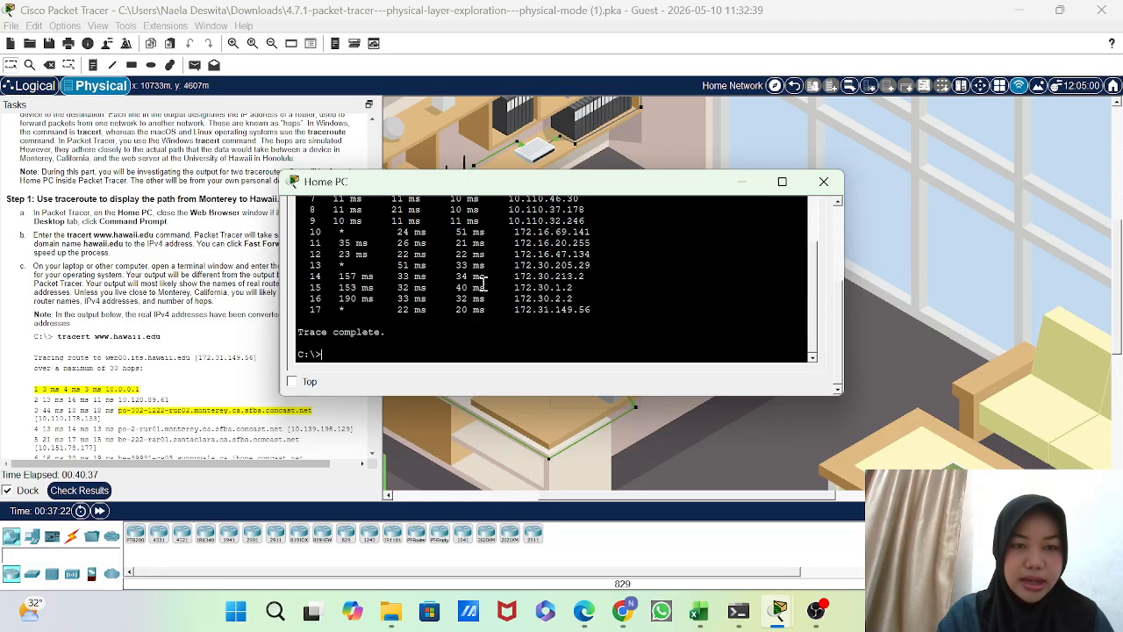
scroll(482, 282, up, 3)
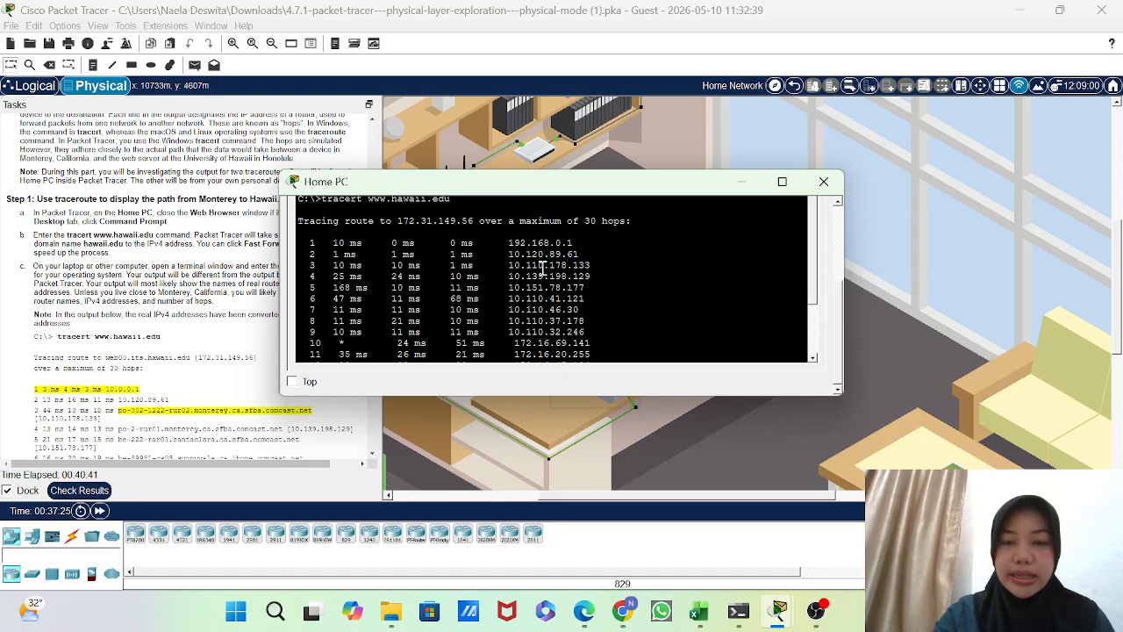
scroll(537, 269, down, 3)
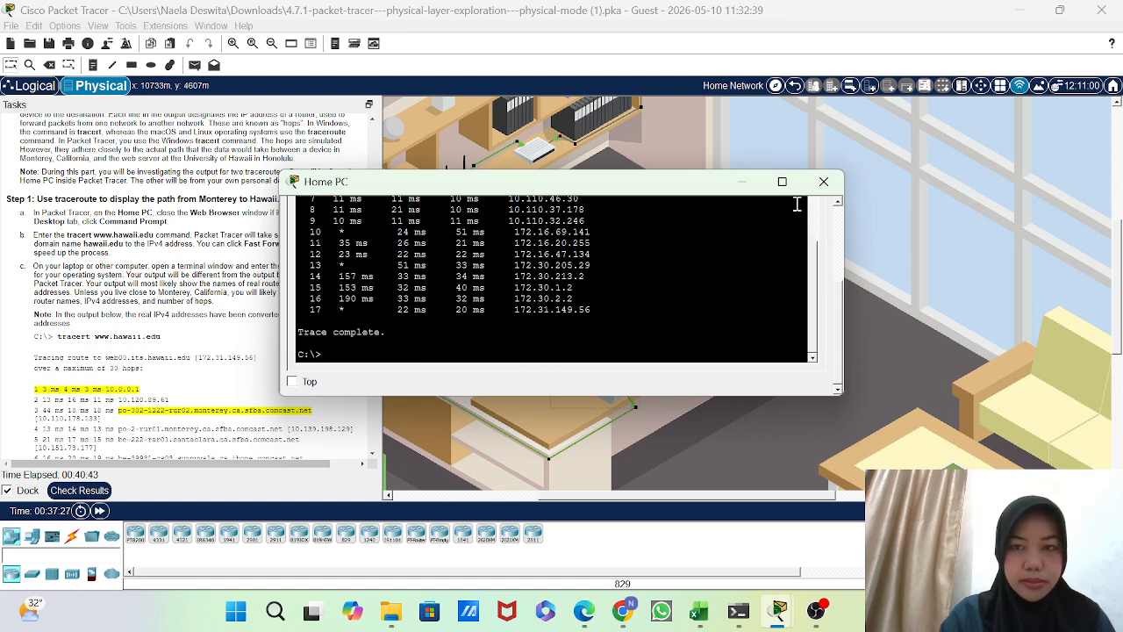
drag(663, 173, 663, 82)
scroll(566, 186, up, 4)
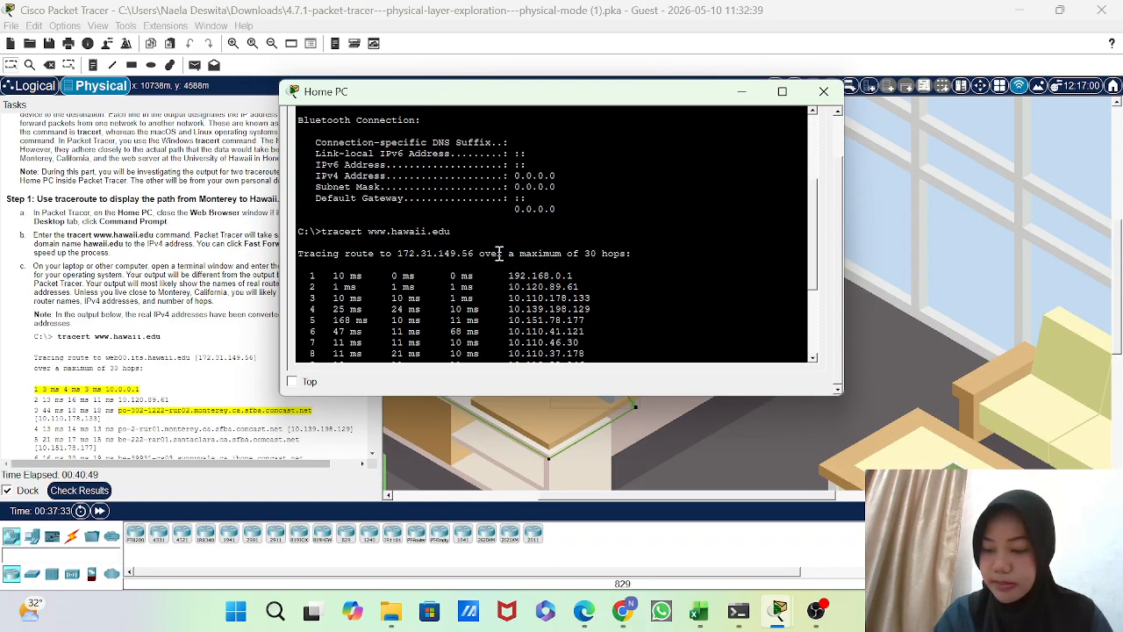
scroll(488, 263, down, 4)
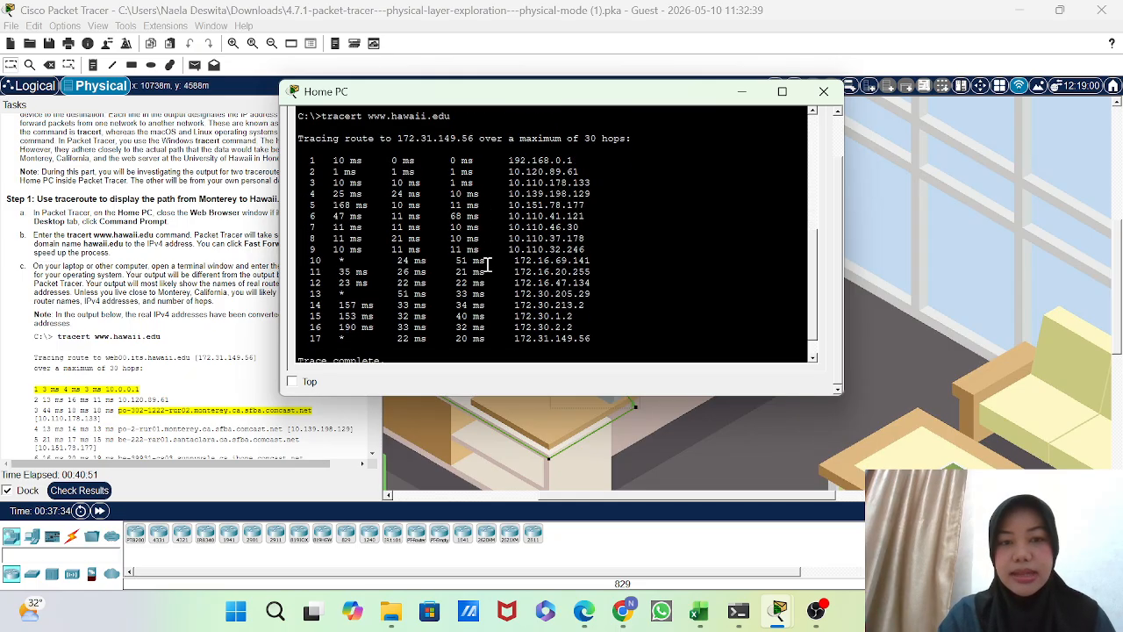
scroll(524, 255, up, 1)
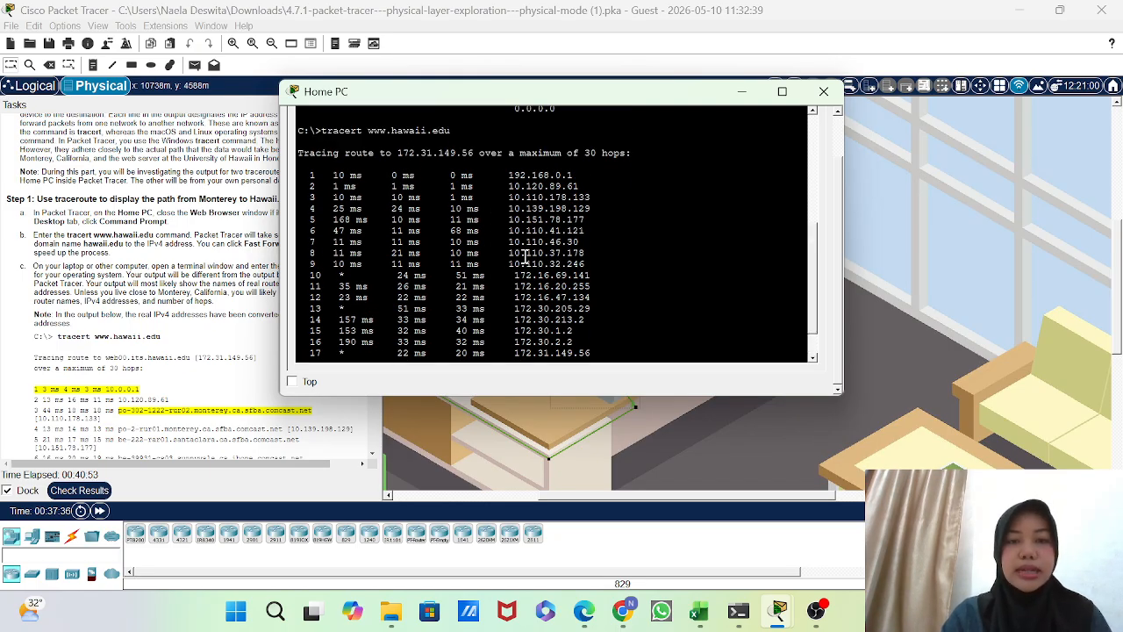
scroll(524, 255, down, 1)
scroll(523, 255, up, 3)
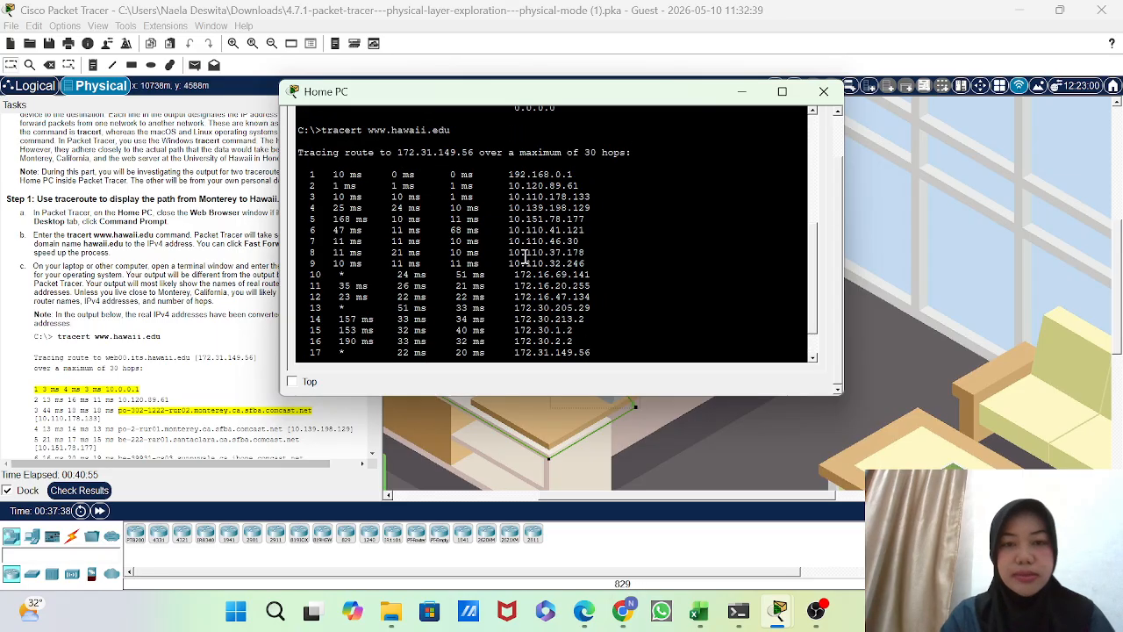
scroll(549, 263, down, 3)
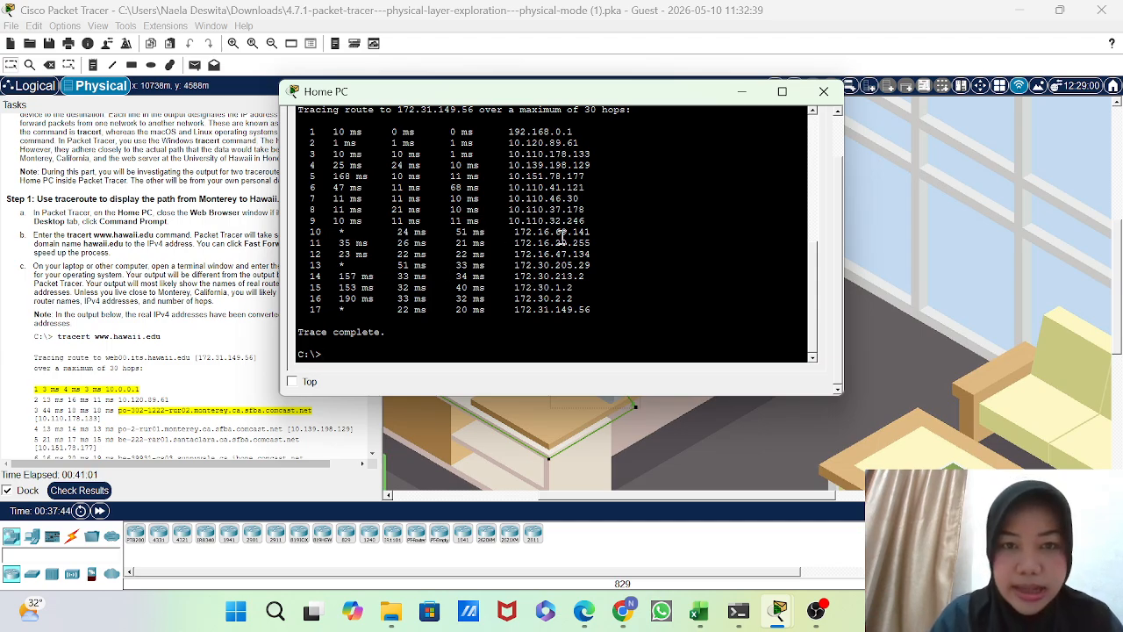
scroll(575, 242, up, 2)
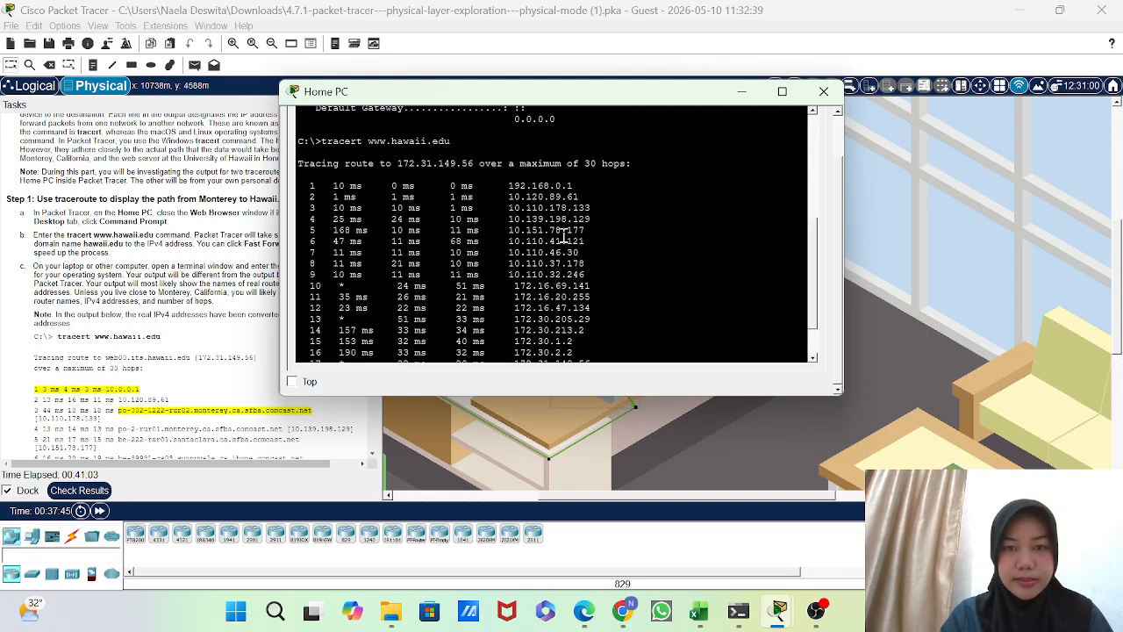
scroll(592, 239, down, 1)
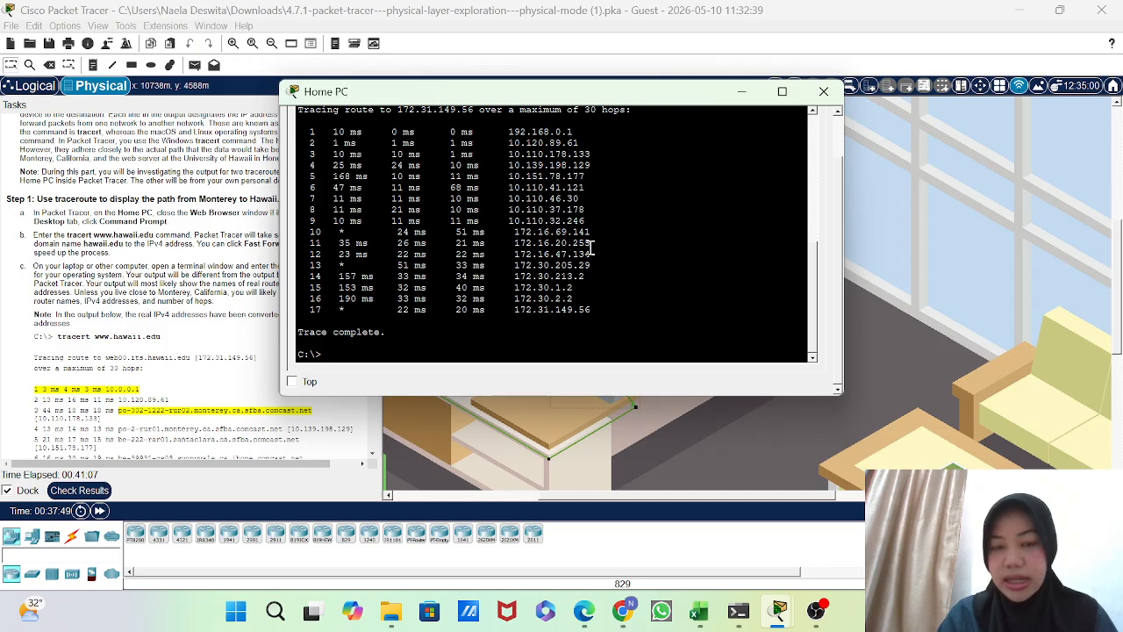
Read through the Part 2 Step 1 and Step 2 instructions, and open the Windows Command Prompt on the real computer.
scroll(194, 379, down, 3)
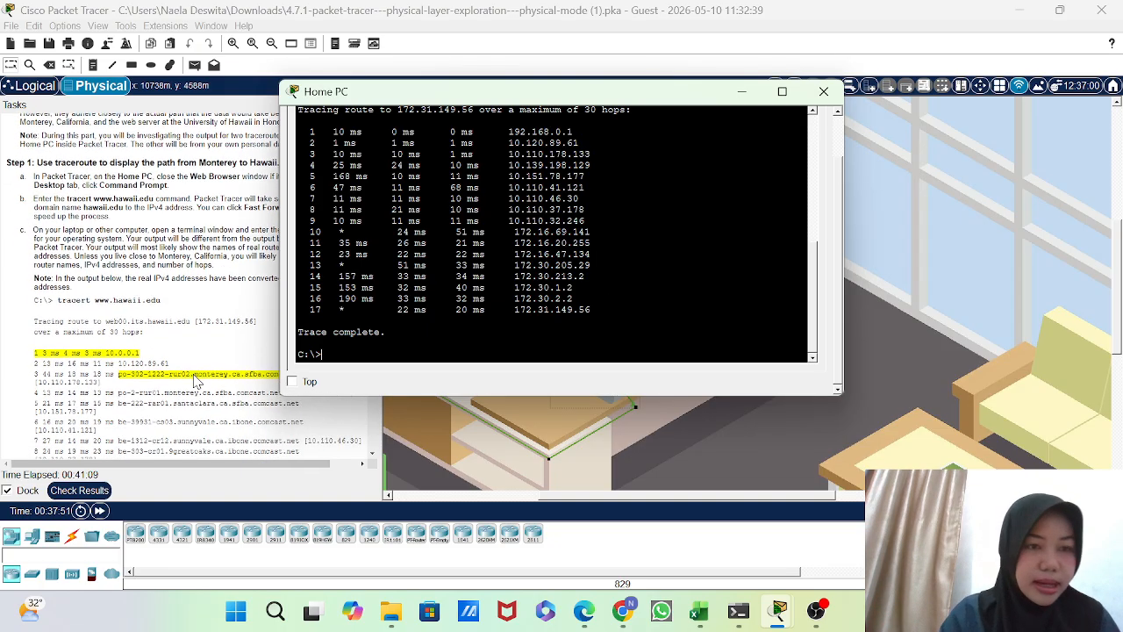
scroll(203, 311, down, 9)
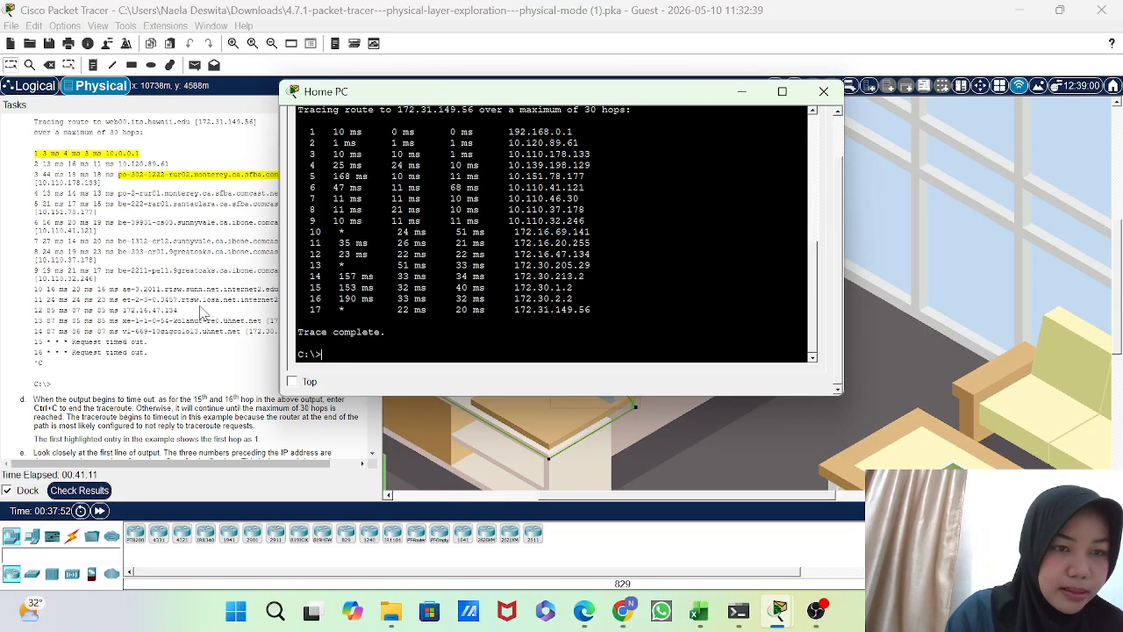
scroll(202, 311, down, 6)
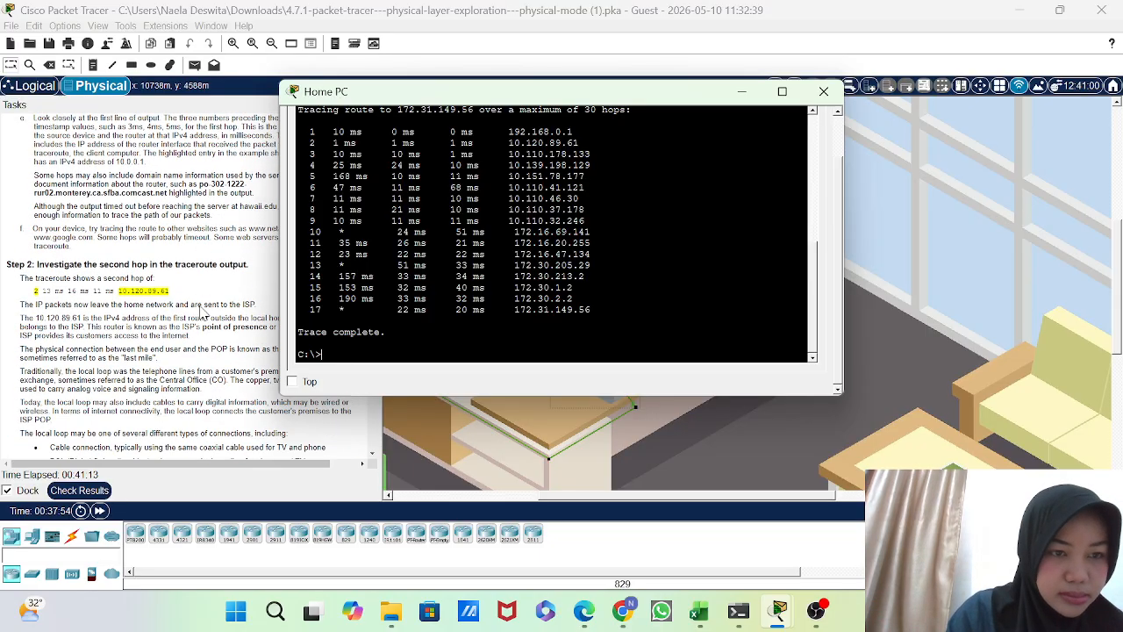
scroll(176, 301, down, 8)
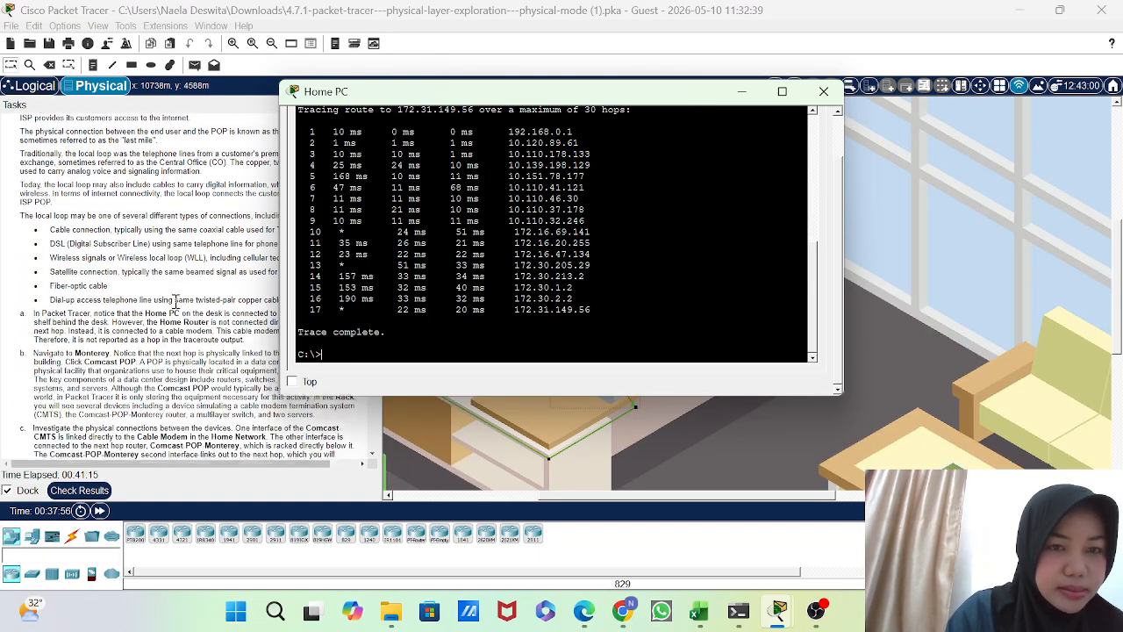
scroll(208, 333, down, 3)
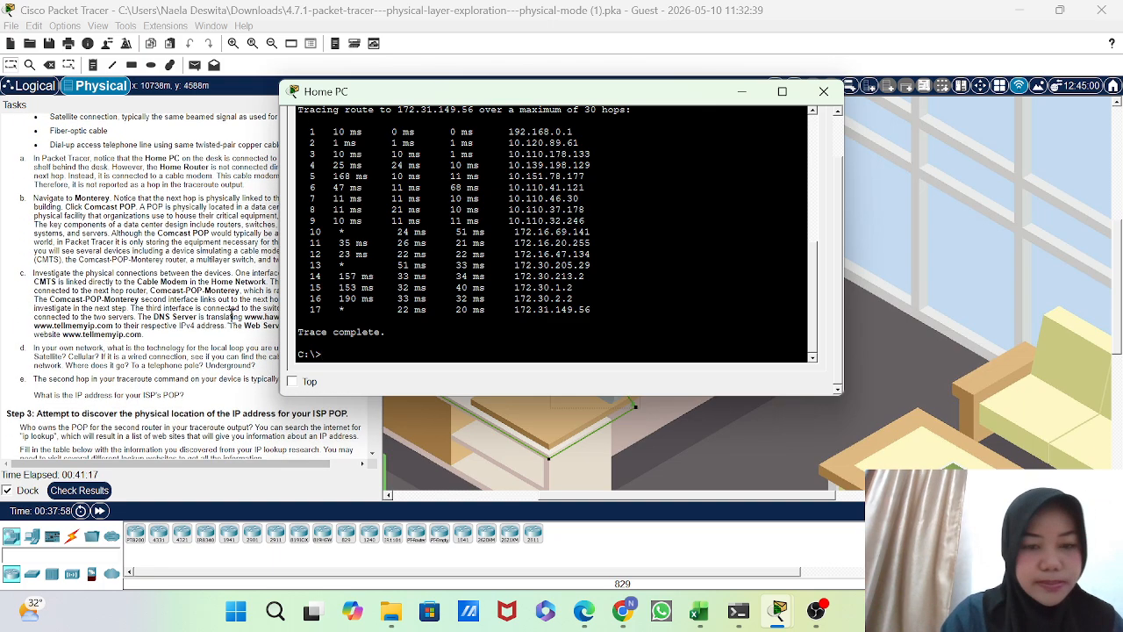
click(272, 611)
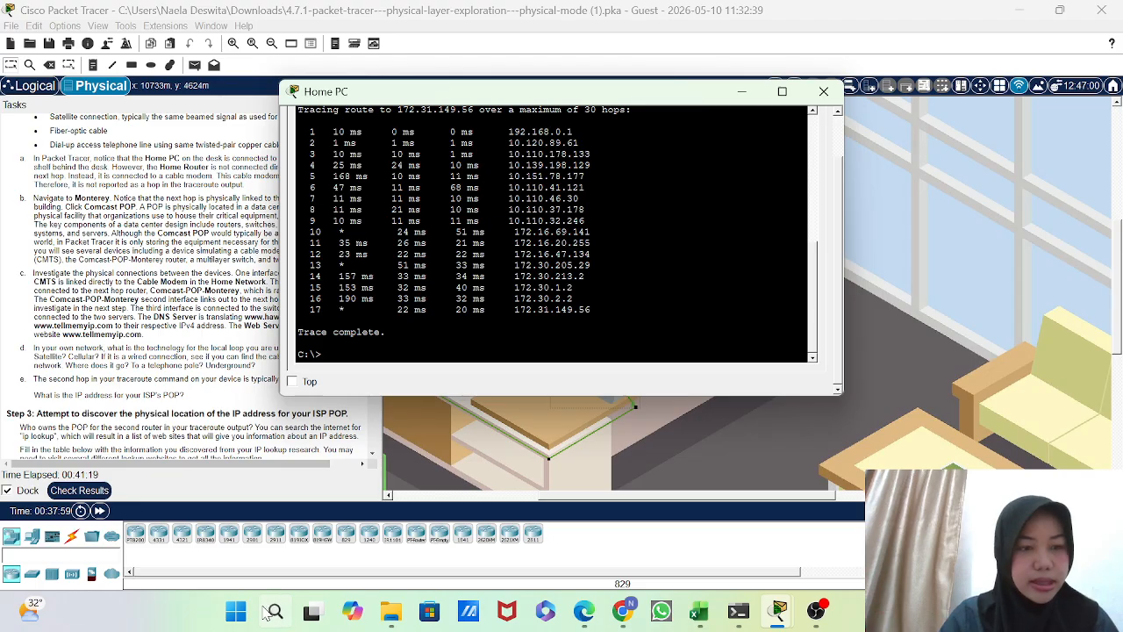
text(cmd)
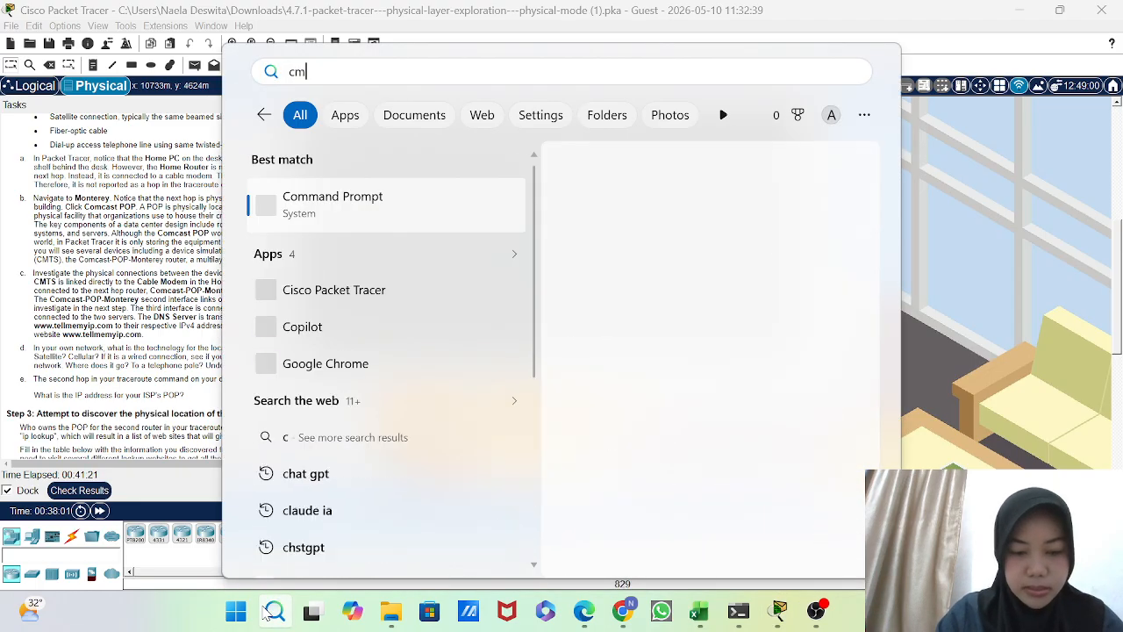
key(Return)
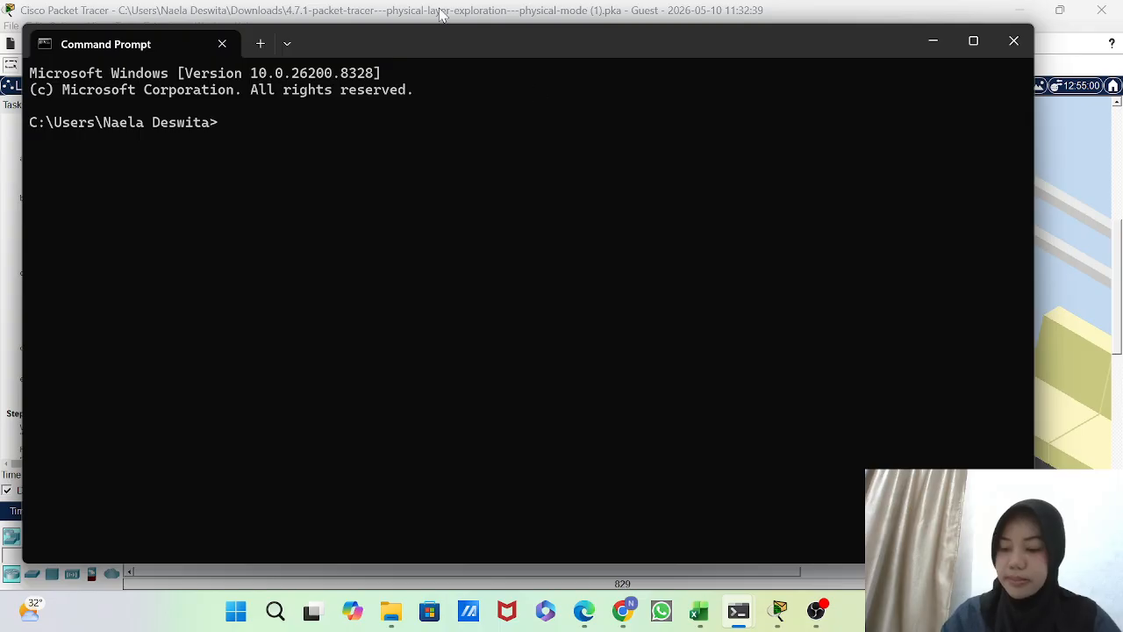
Run tracert google.com in the real computer's Command Prompt.
text(tracert)
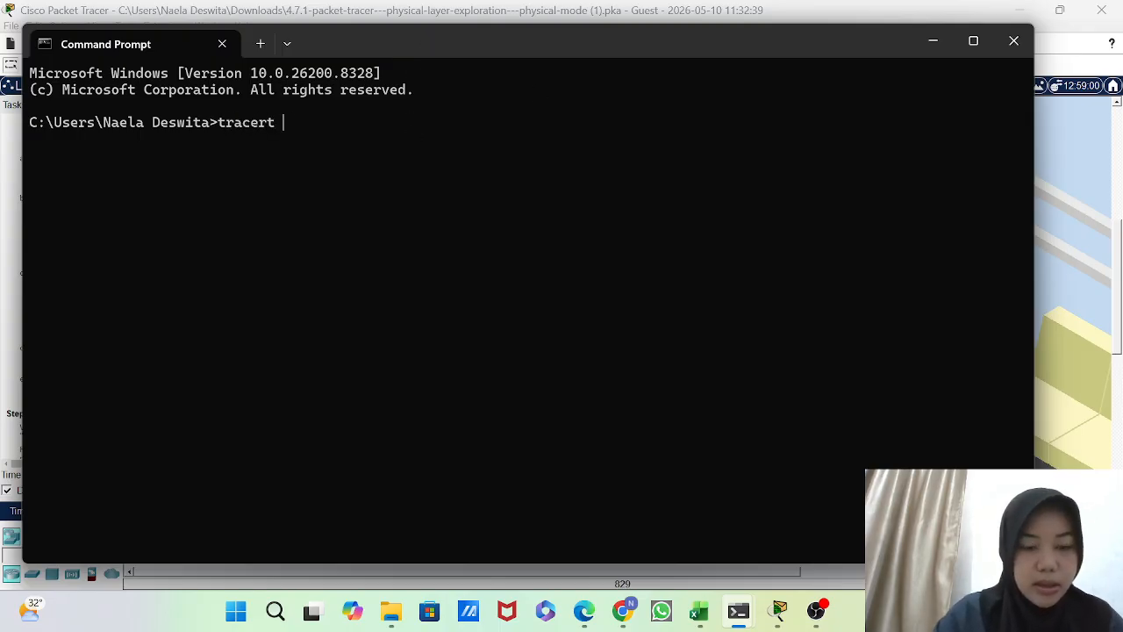
key(BackSpace)
key(BackSpace)
key(BackSpace)
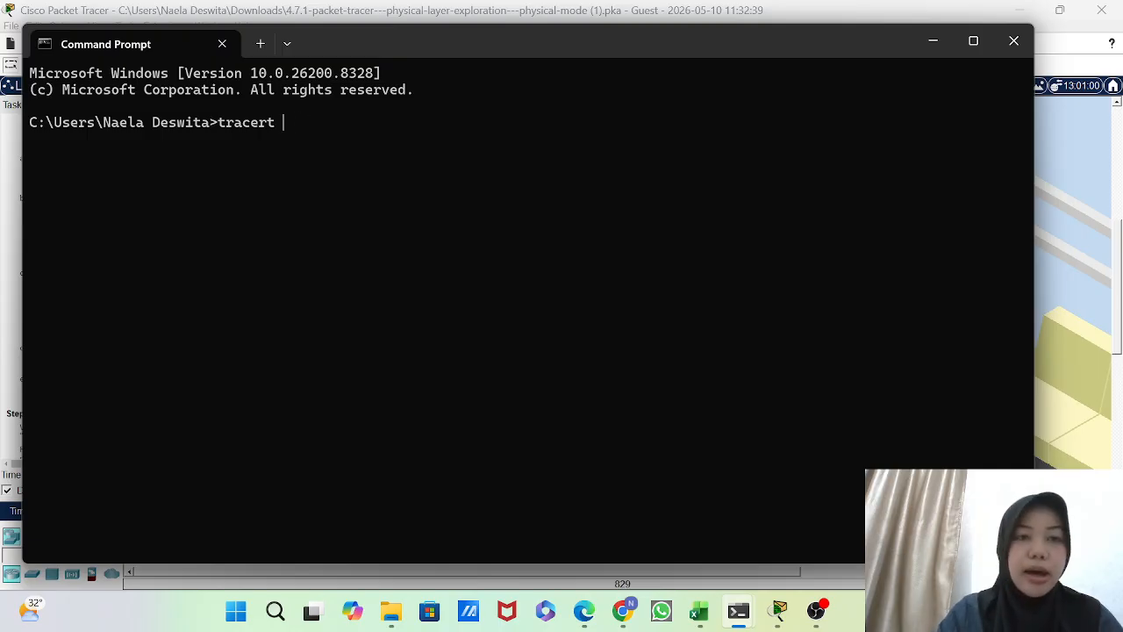
text(google.com)
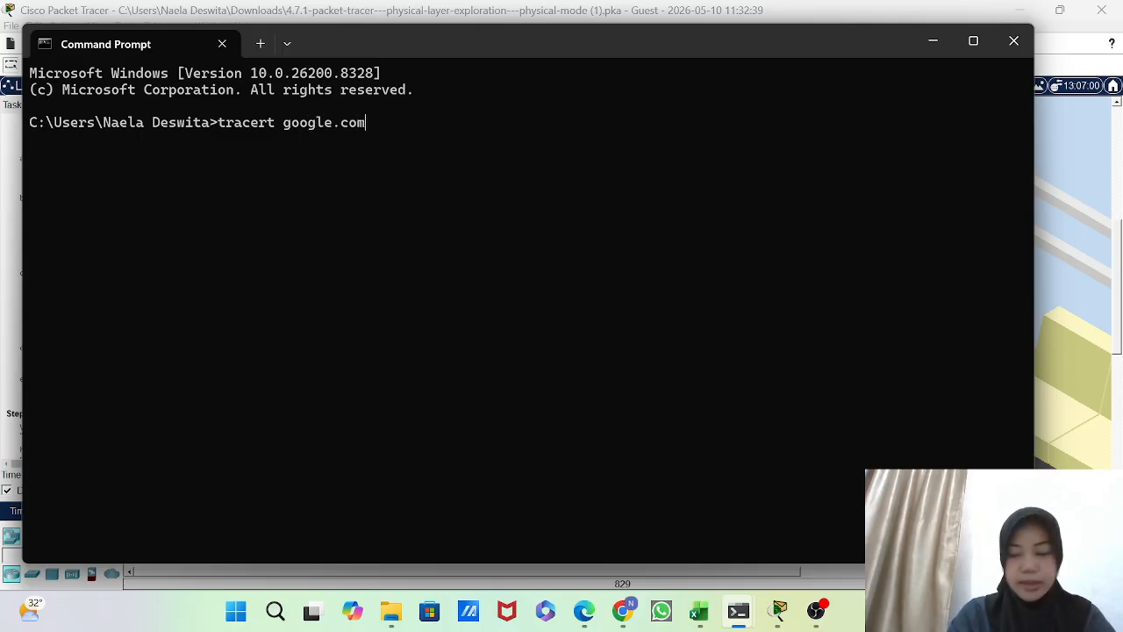
key(Return)
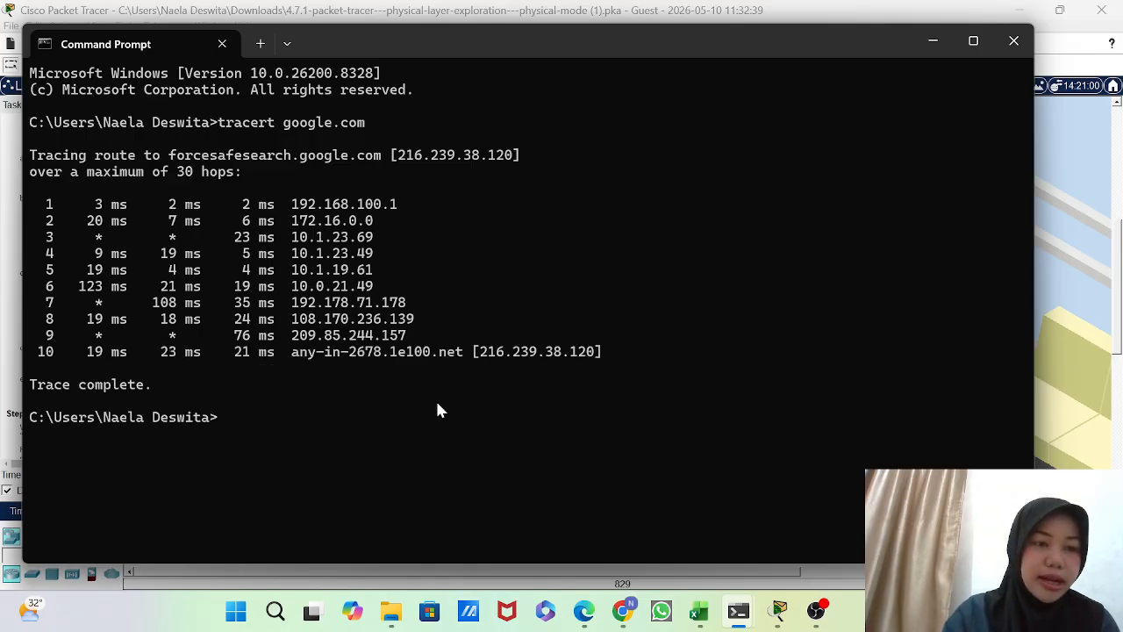
Minimize the Command Prompt and Home PC windows, and inspect the Cable Modem's physical device view in the Home Network.
click(935, 43)
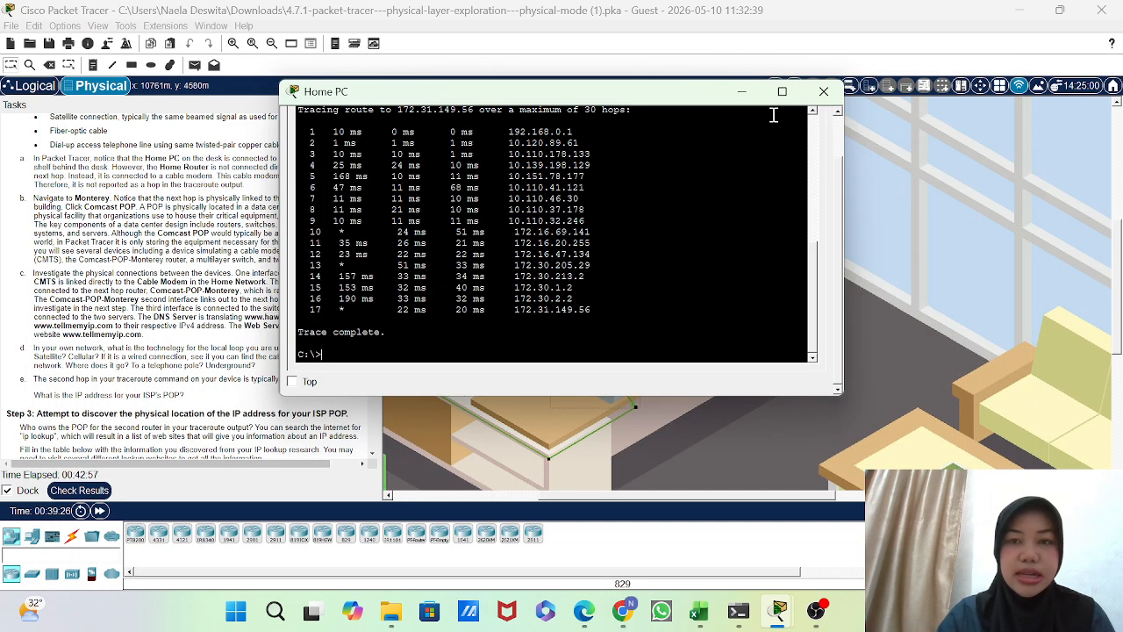
click(741, 91)
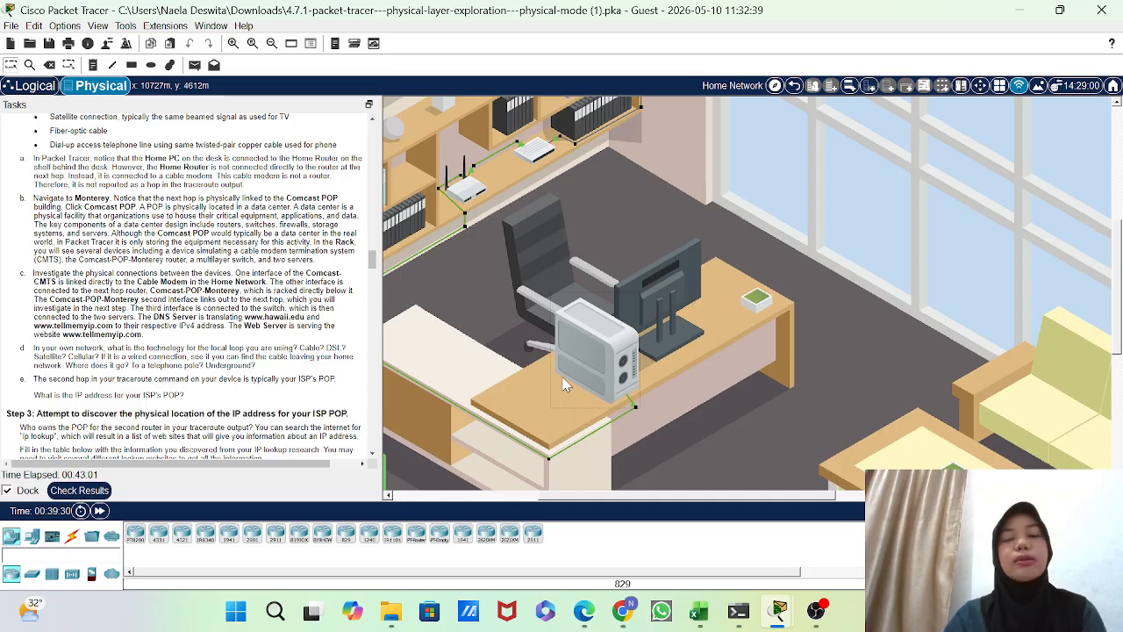
mouse_move(565, 384)
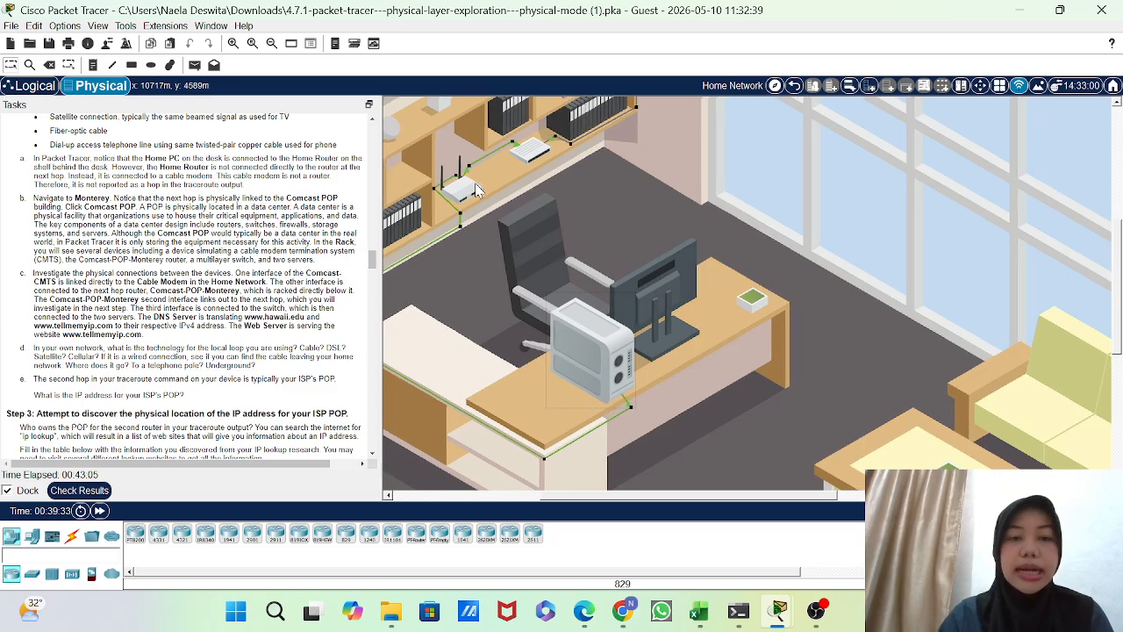
scroll(475, 182, up, 5)
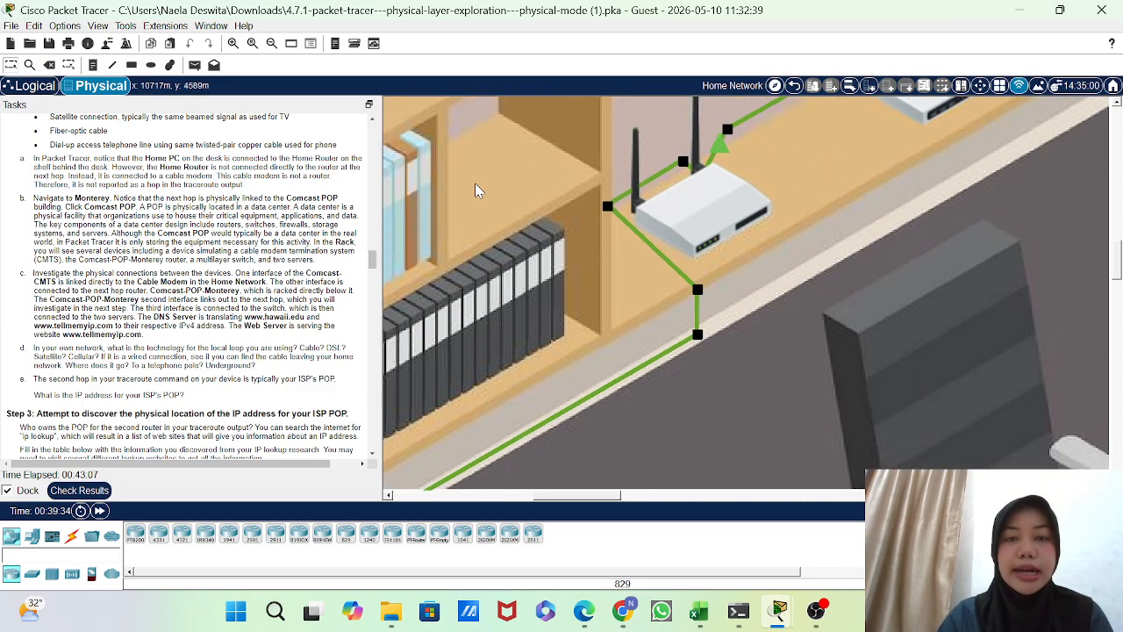
scroll(475, 188, right, 5)
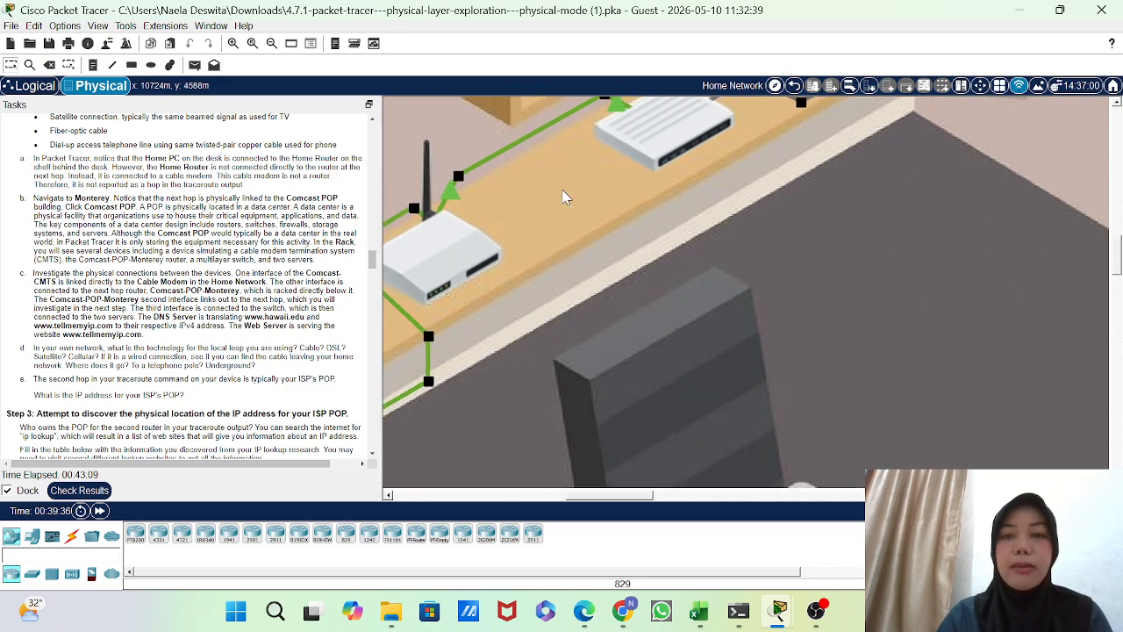
click(664, 142)
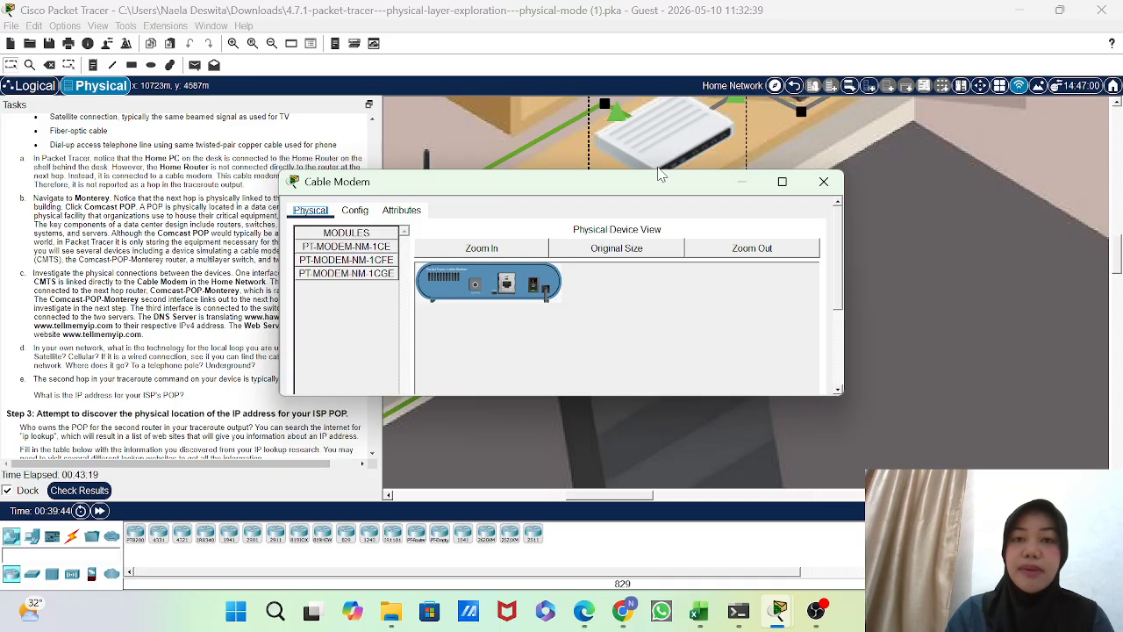
click(740, 186)
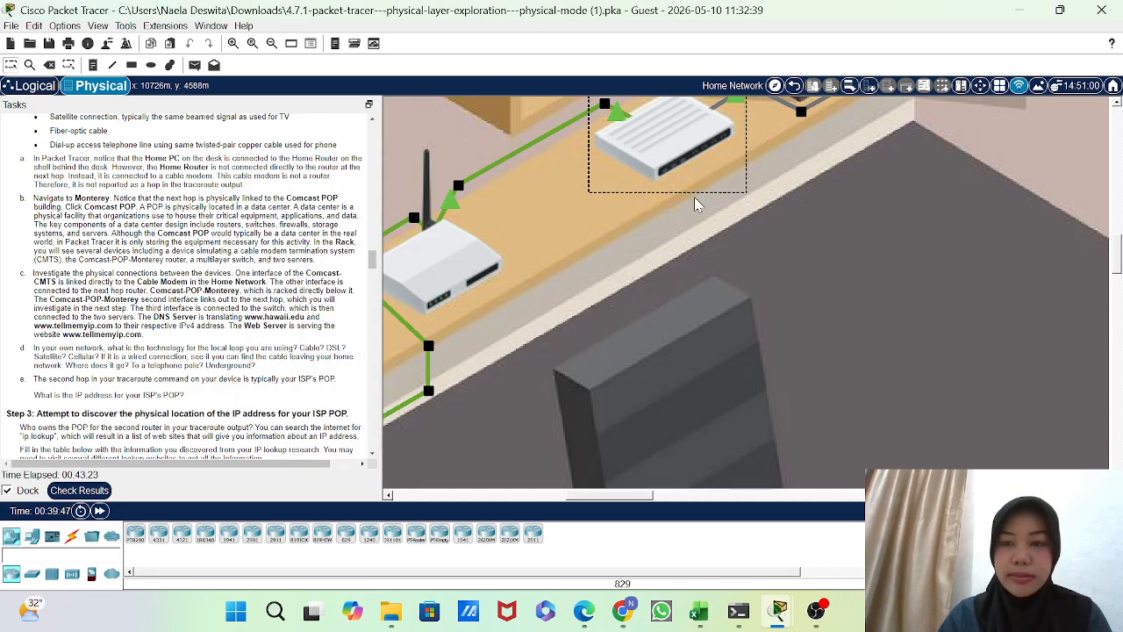
Inspect the Home-Router's physical device view and its global configuration settings, then minimize its window.
click(567, 281)
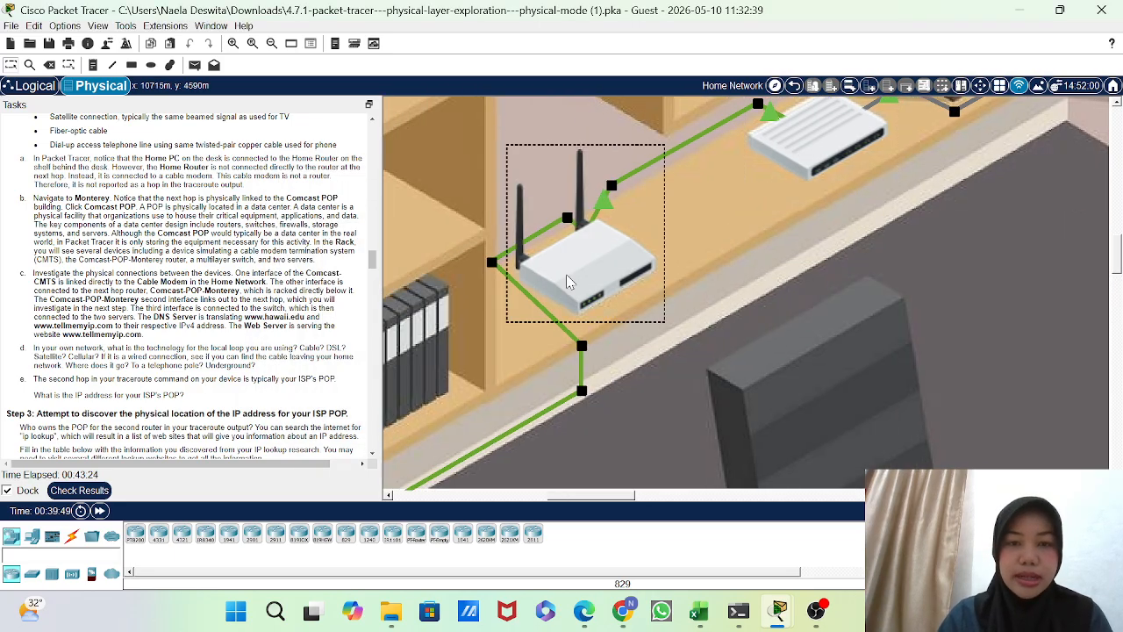
click(566, 281)
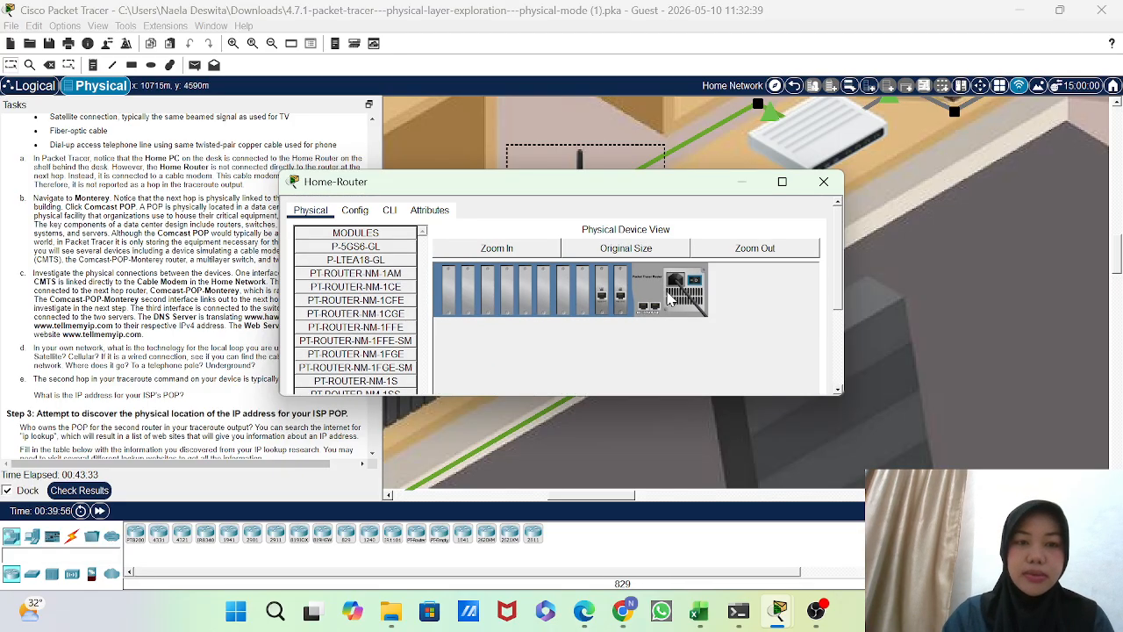
click(355, 211)
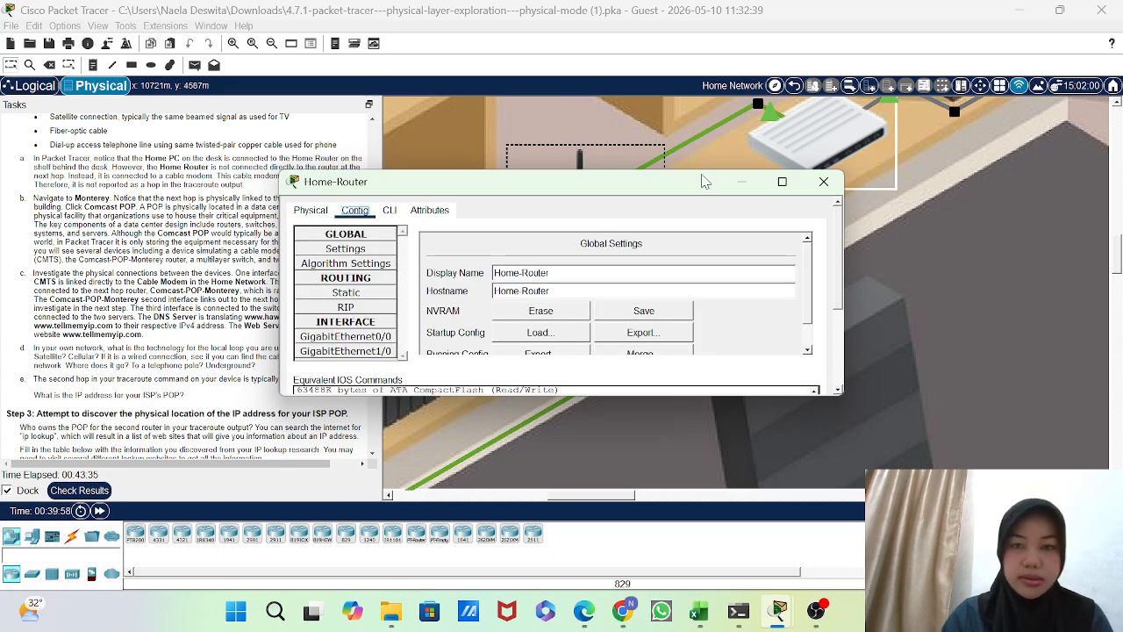
click(741, 182)
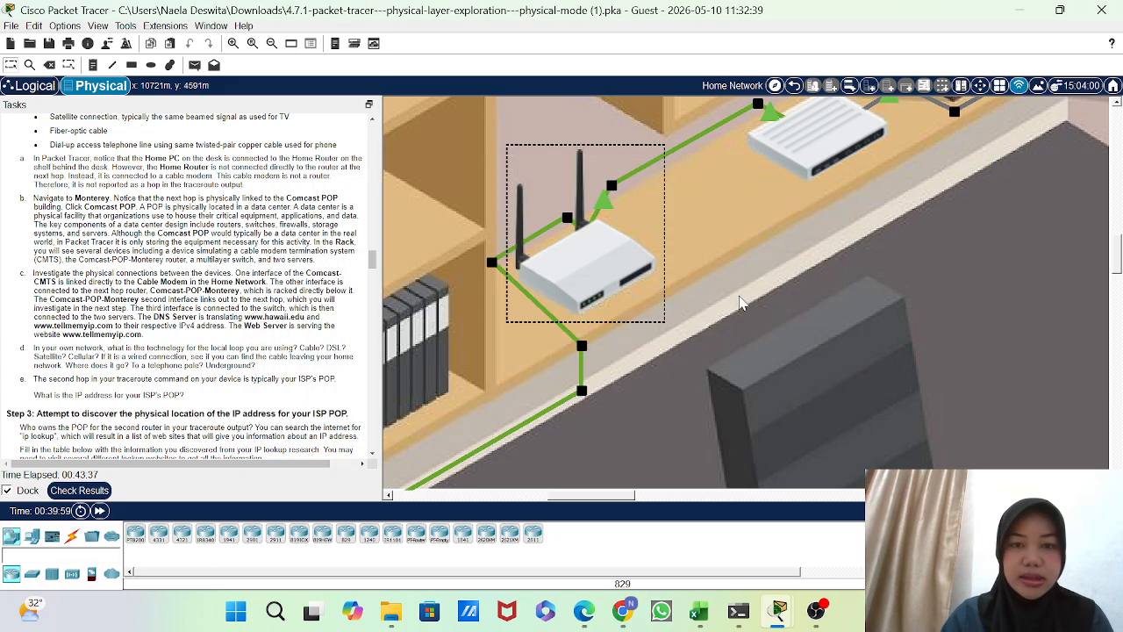
Examine the cabling between the Home-Router, the Cable Modem and the desk in the Home Network room.
scroll(739, 302, down, 5)
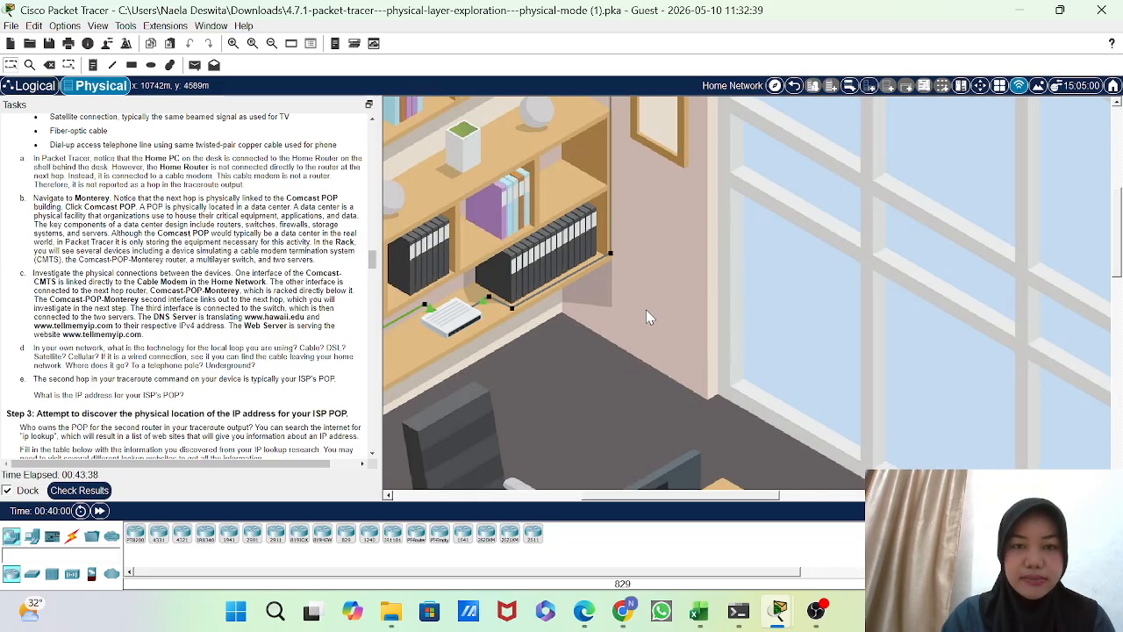
scroll(646, 317, up, 2)
scroll(645, 317, down, 2)
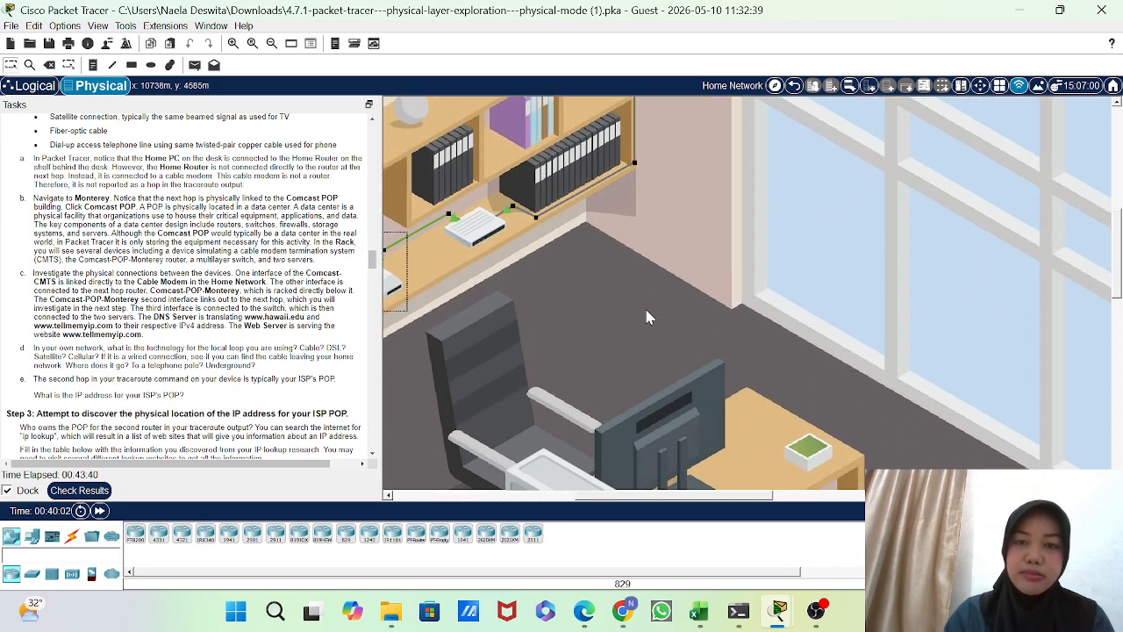
scroll(646, 314, up, 2)
scroll(626, 205, down, 2)
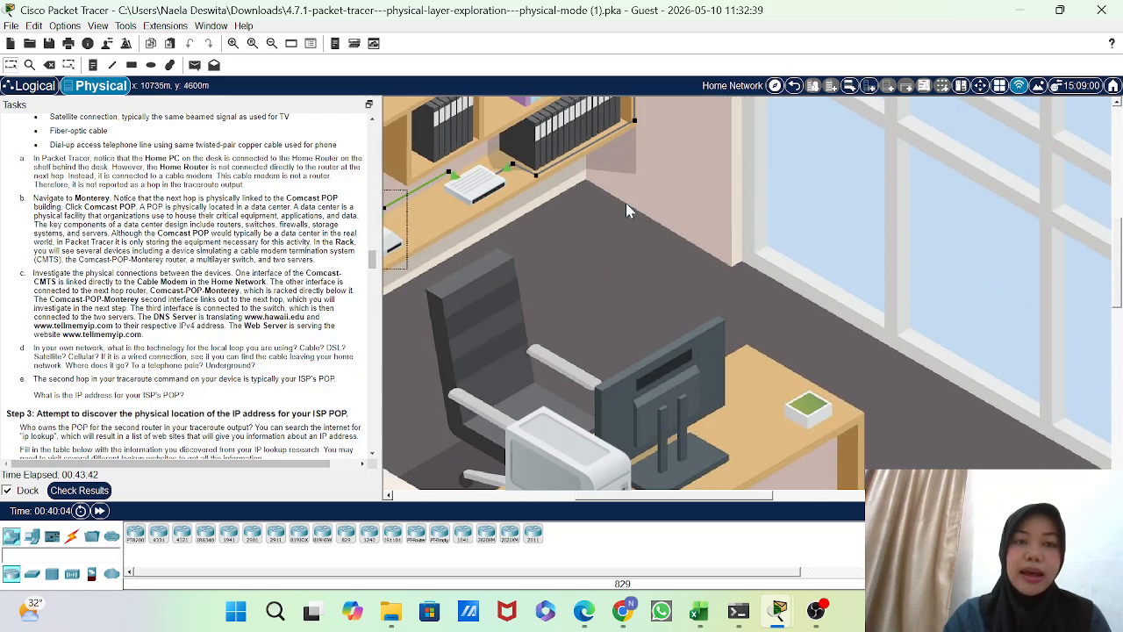
scroll(501, 194, up, 2)
scroll(502, 194, down, 2)
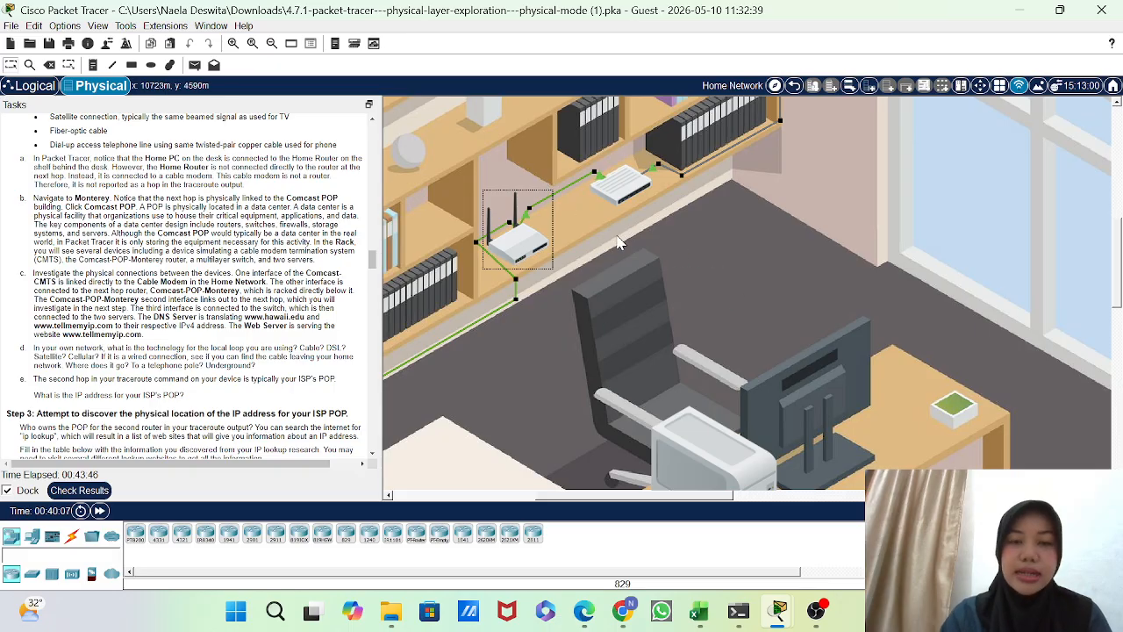
scroll(618, 243, up, 1)
scroll(618, 243, down, 1)
scroll(618, 243, up, 1)
scroll(617, 243, down, 1)
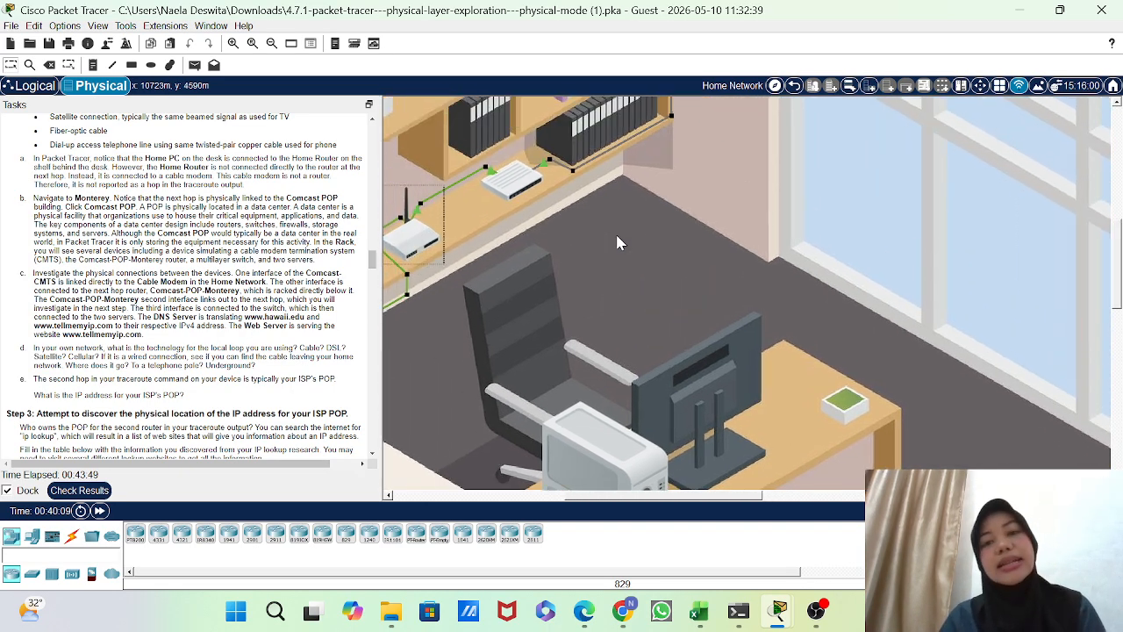
scroll(618, 243, up, 1)
scroll(618, 243, down, 1)
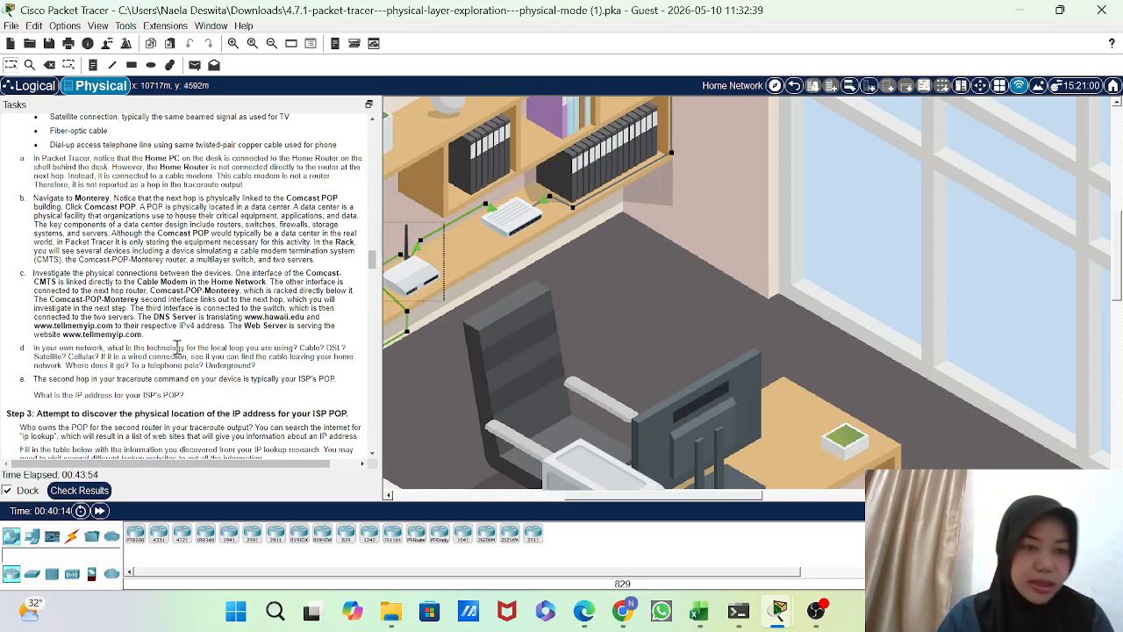
Read through the Part 2 instructions from Step 3 on the ISP POP location to Step 6 on router domain names.
scroll(176, 346, down, 6)
scroll(176, 347, down, 6)
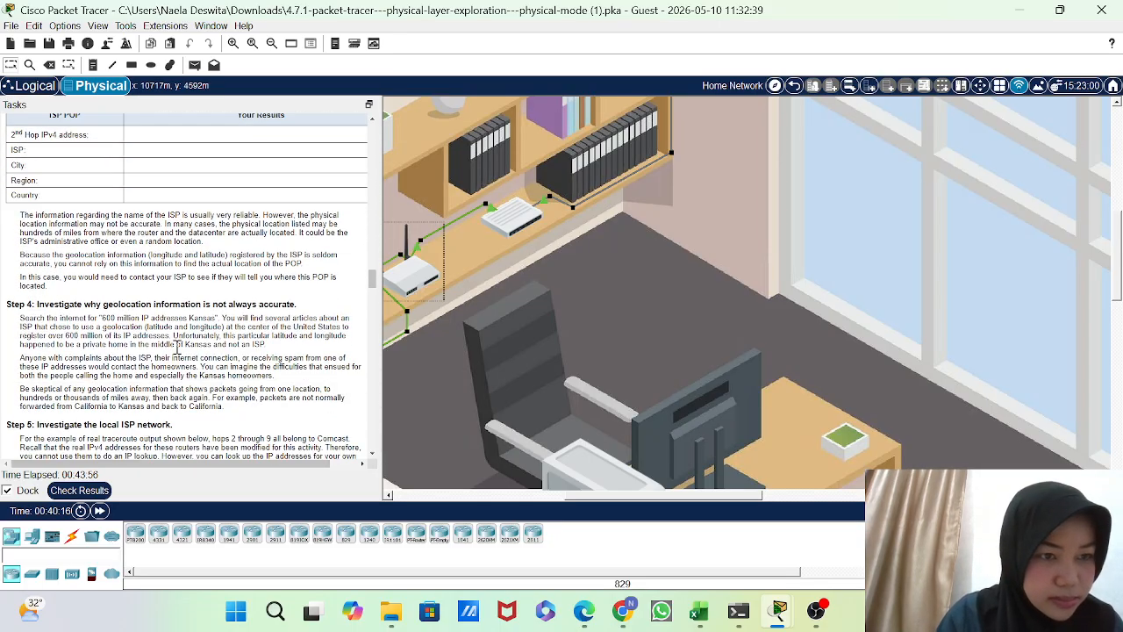
scroll(177, 347, down, 6)
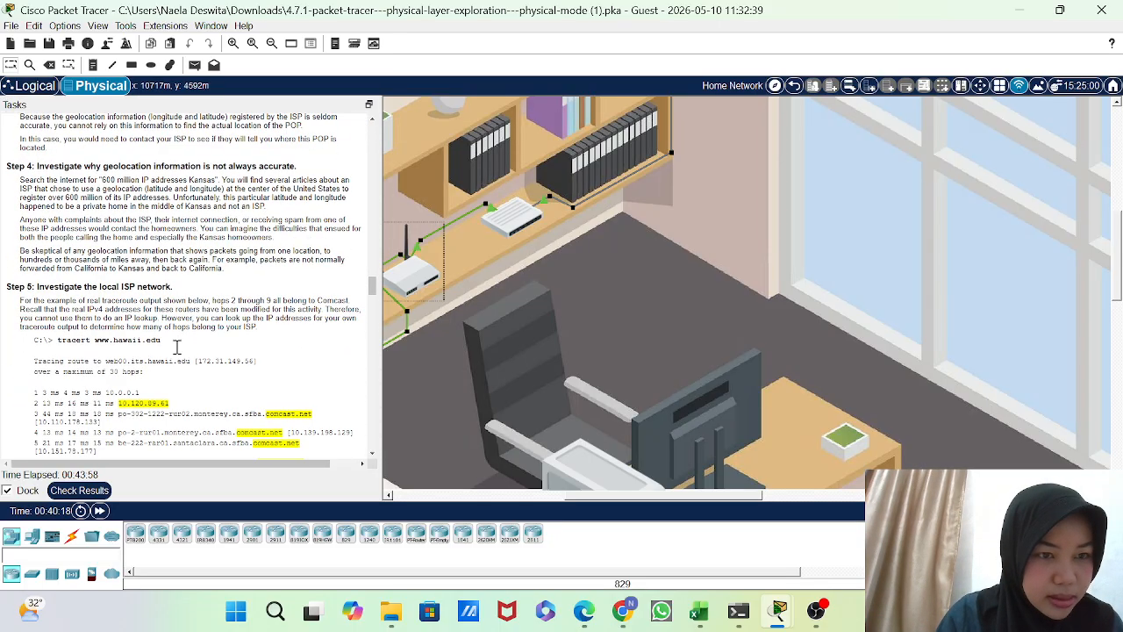
scroll(176, 347, down, 8)
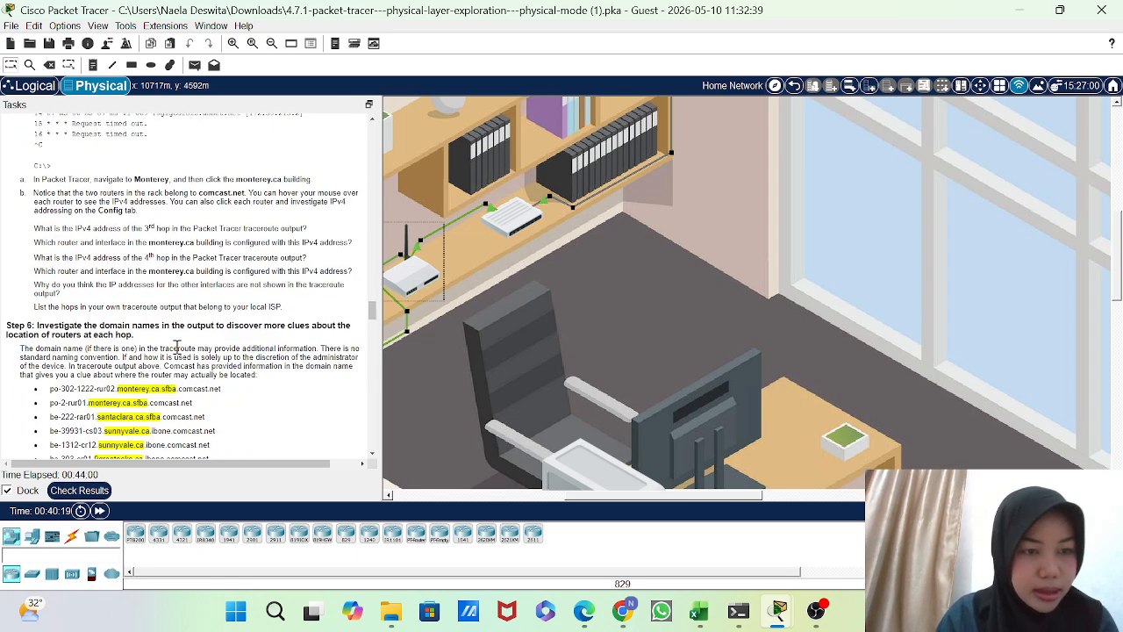
scroll(176, 347, down, 4)
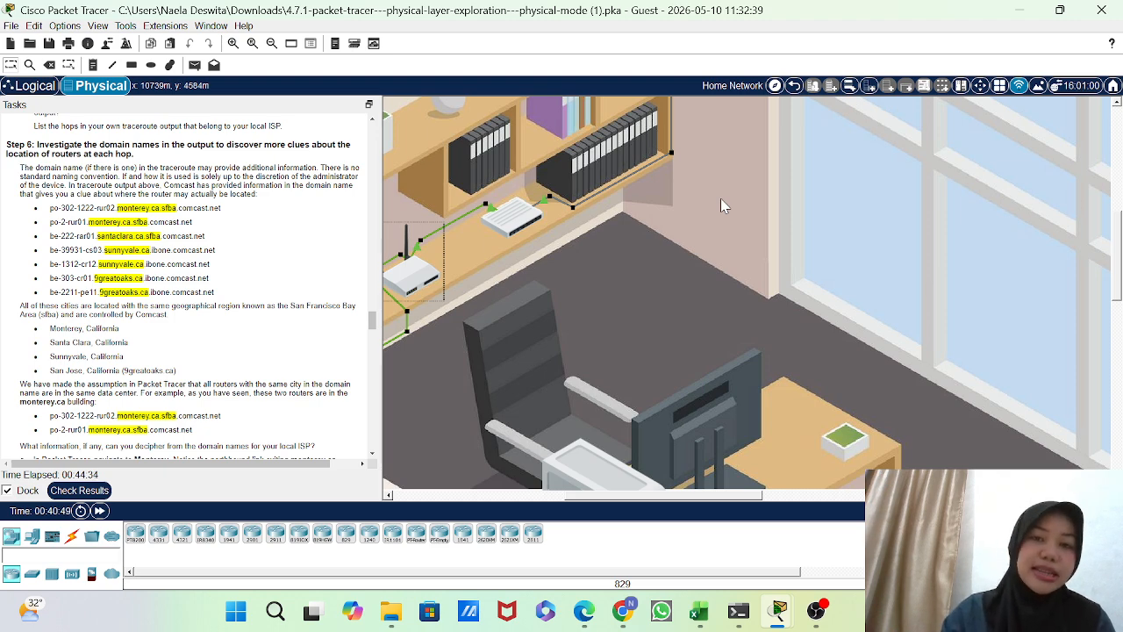
click(816, 623)
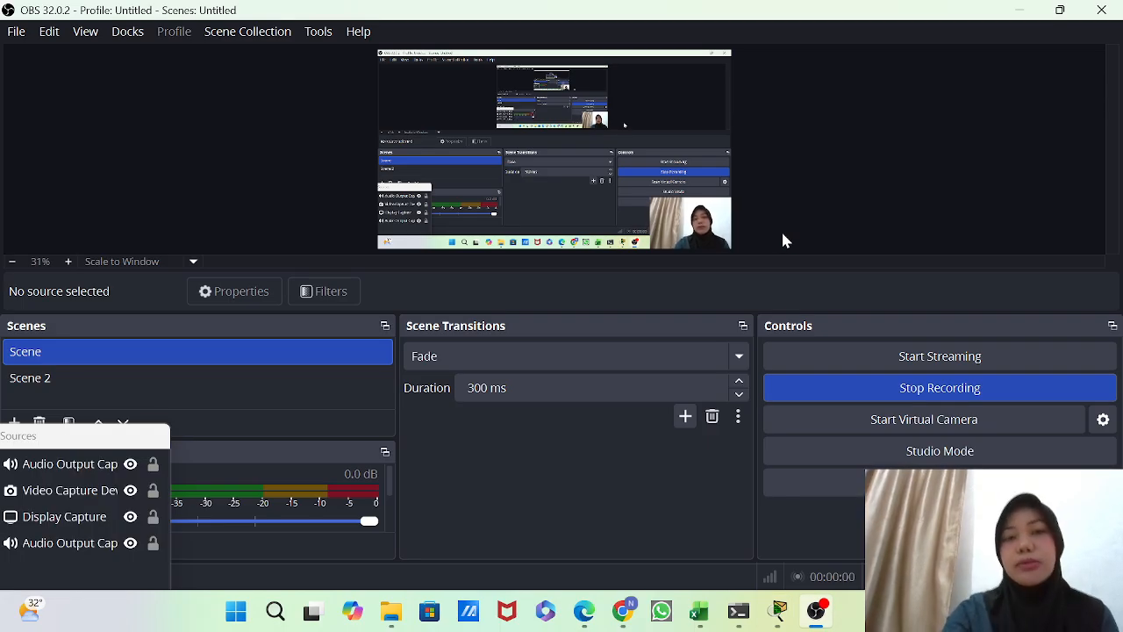